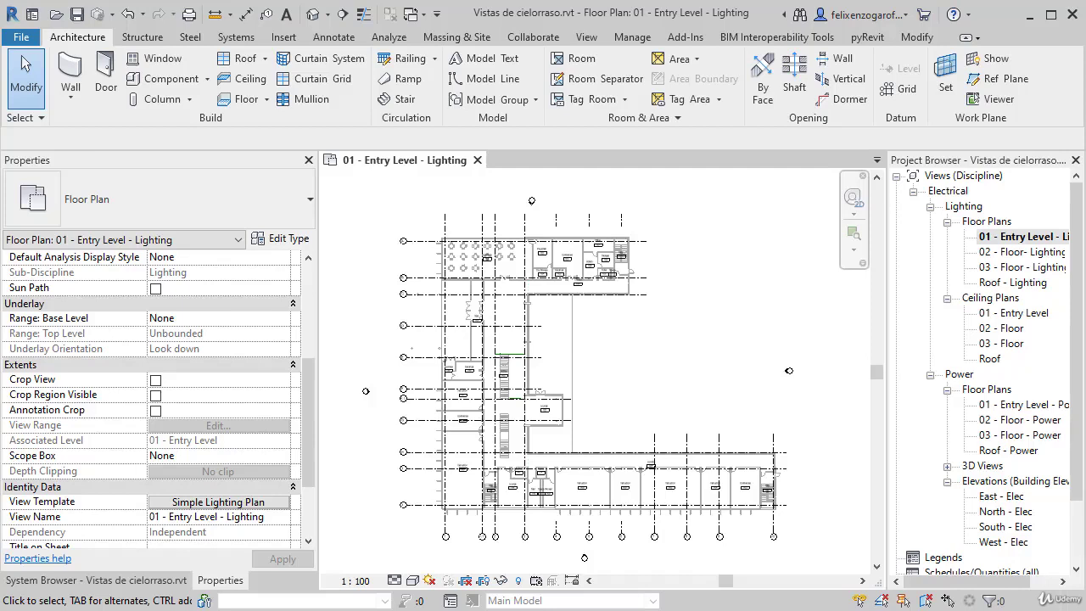
# Open the 01 - Entry Level ceiling plan of the Lighting sub-discipline and frame the cafeteria.
pyautogui.doubleClick(1012, 314)
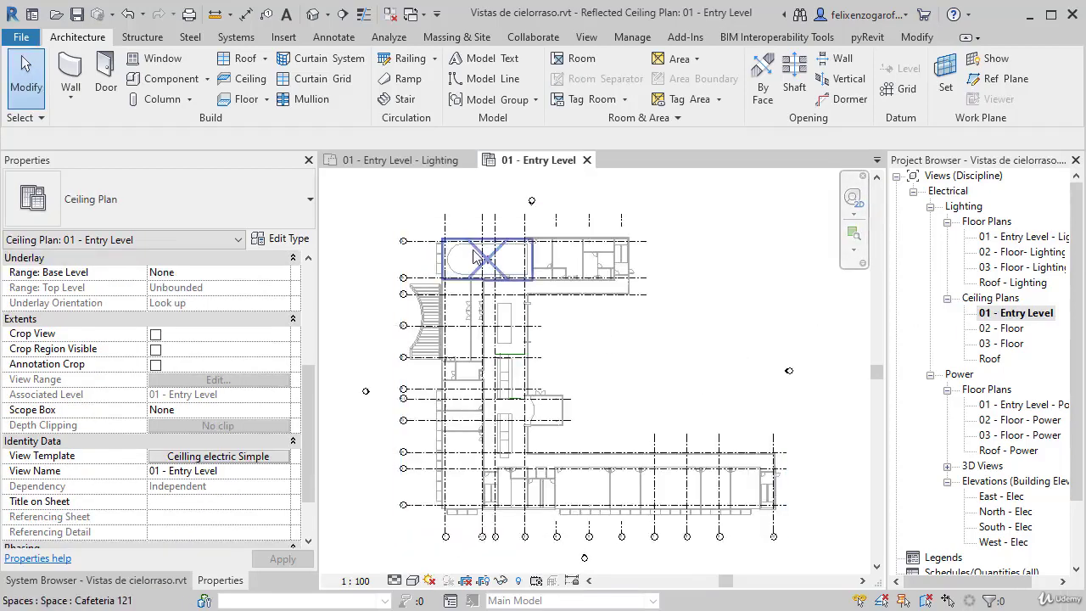
pyautogui.scroll(3, 464, 246)
pyautogui.scroll(3, 464, 246)
pyautogui.moveTo(489, 289); pyautogui.dragTo(514, 333, button='middle')
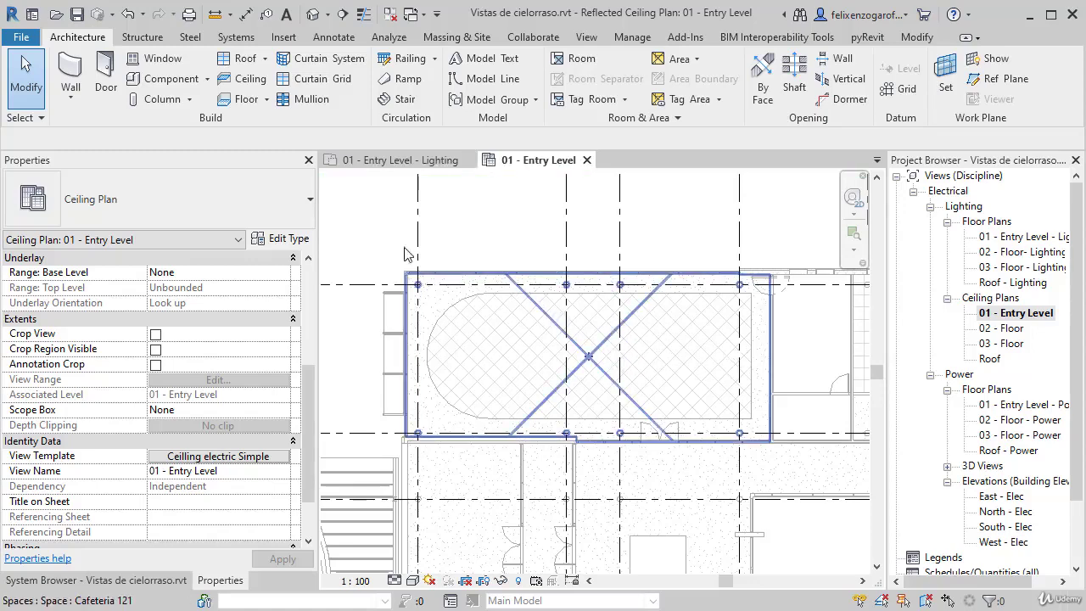
# Compare the cafeteria in the 01 - Entry Level - Lighting floor plan with the same area in the 01 - Entry Level ceiling plan.
pyautogui.click(418, 161)
pyautogui.scroll(4, 492, 268)
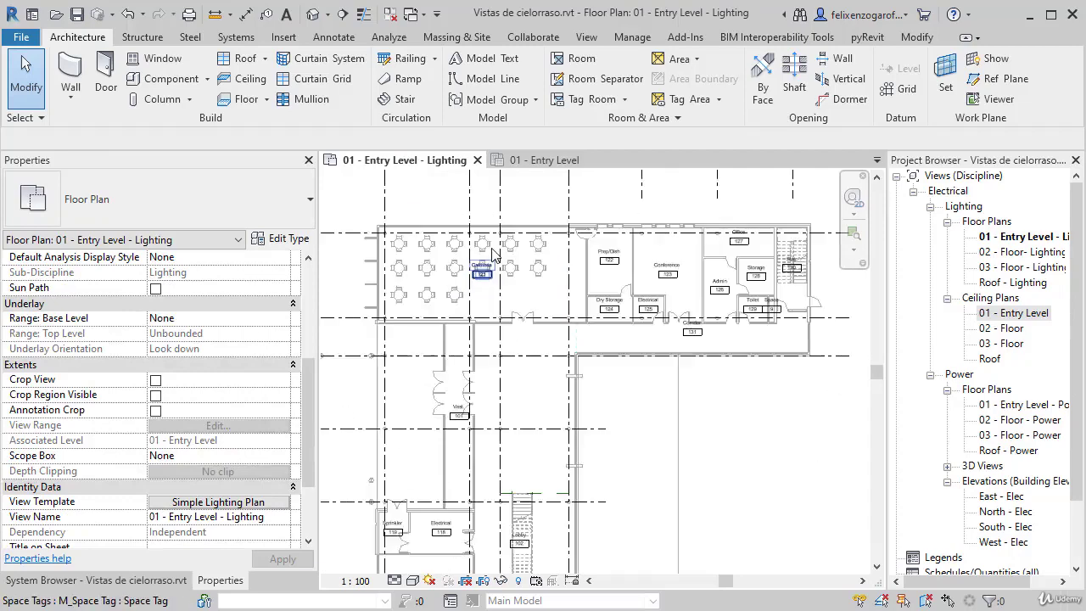
pyautogui.moveTo(492, 268); pyautogui.dragTo(605, 316, button='middle')
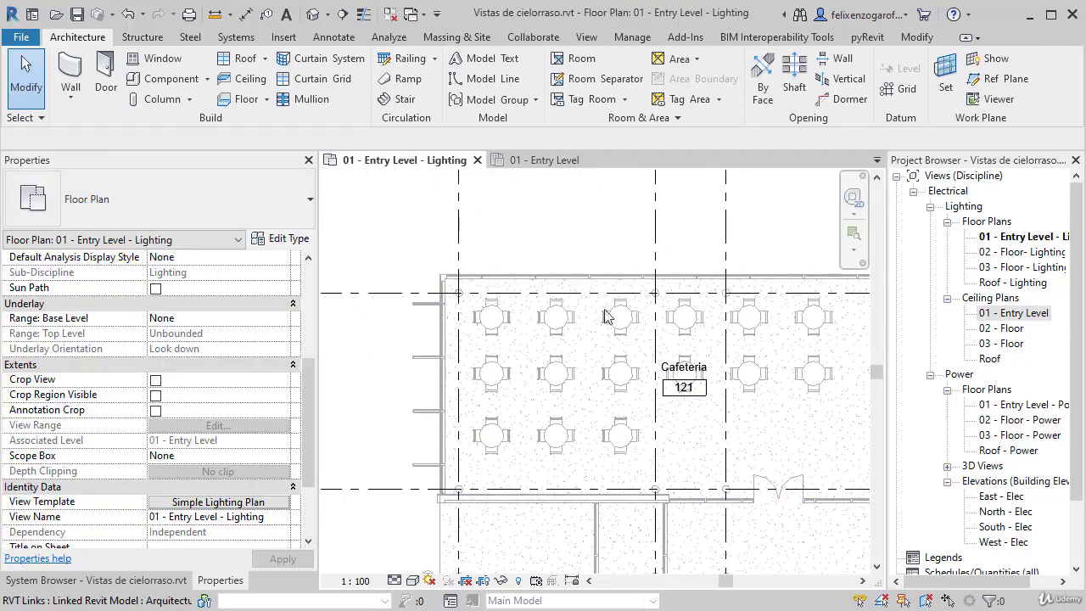
pyautogui.click(558, 161)
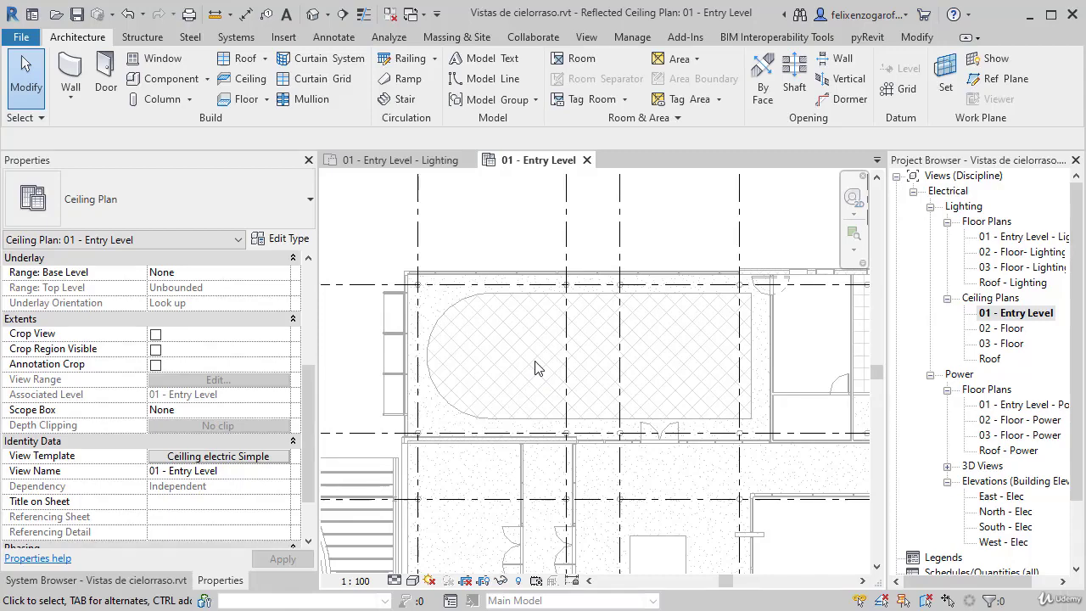
pyautogui.scroll(-2, 447, 423)
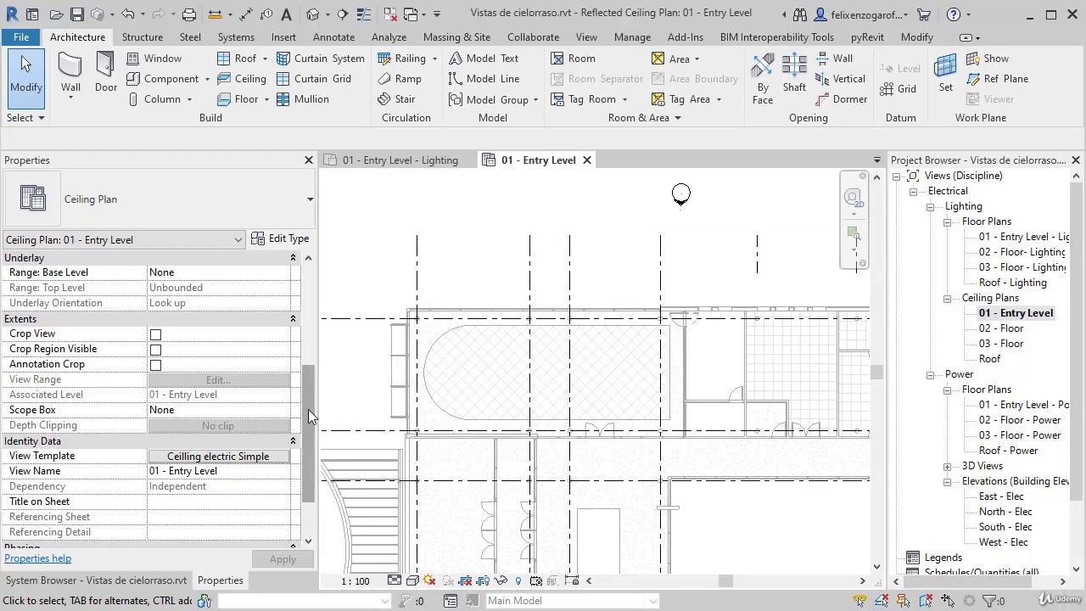
# Set the view range cut plane offset to 500 in the ceiling plan's Ceilling electric Simple view template.
pyautogui.moveTo(309, 415)
pyautogui.mouseDown()
pyautogui.moveTo(310, 292)
pyautogui.moveTo(306, 432)
pyautogui.mouseUp()
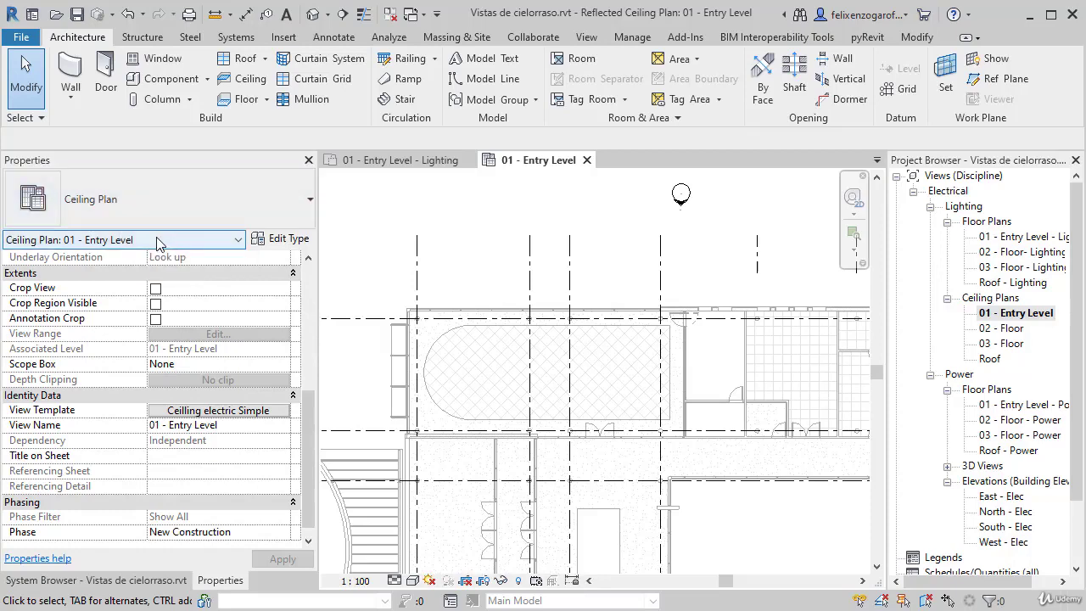
pyautogui.scroll(-1, 185, 401)
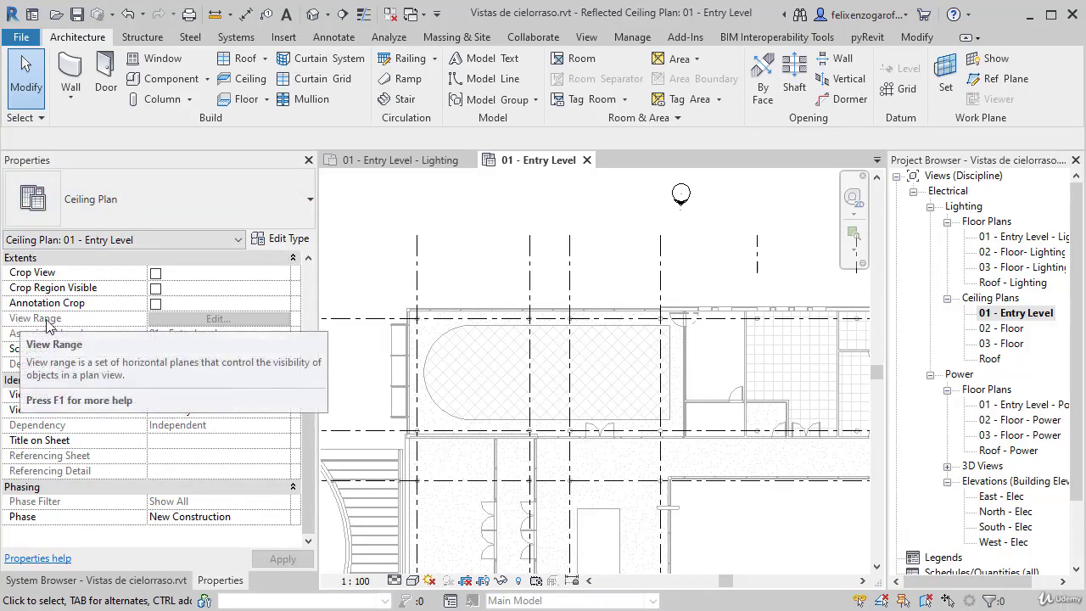
pyautogui.scroll(3, 51, 323)
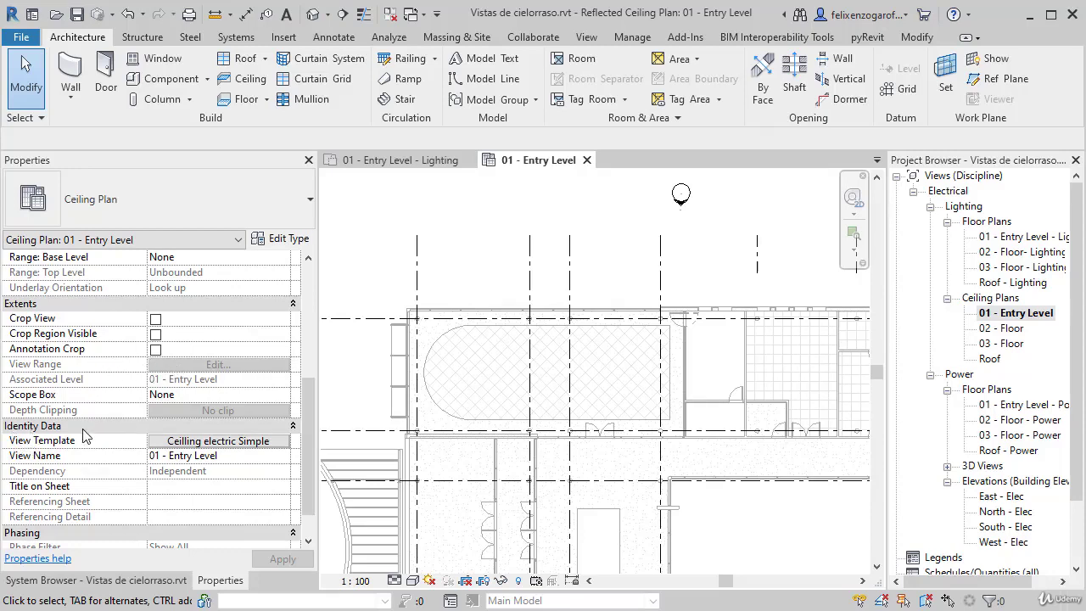
pyautogui.click(197, 442)
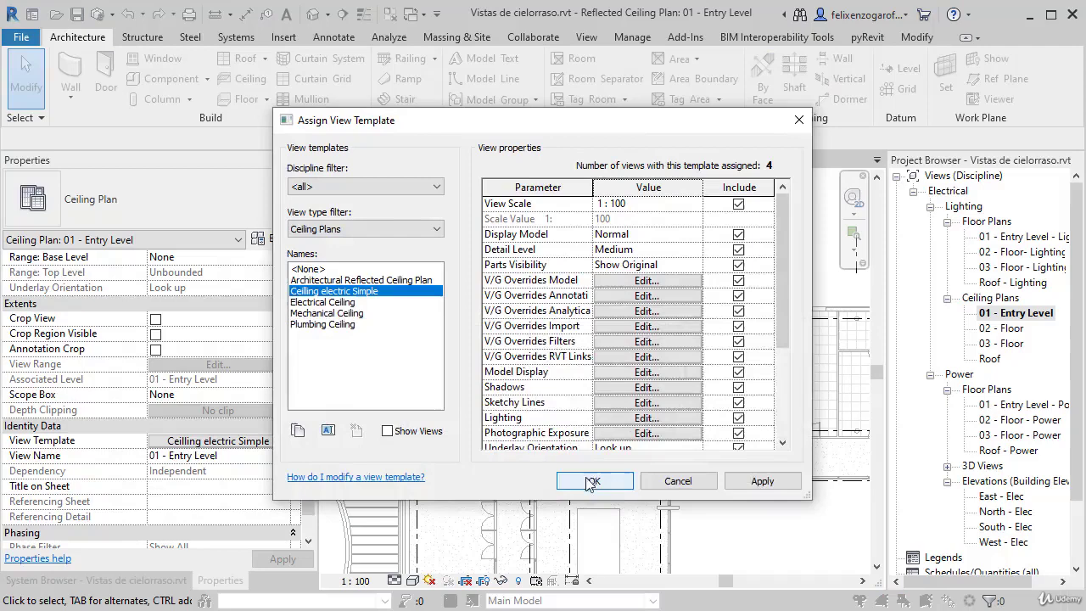
pyautogui.scroll(-3, 593, 354)
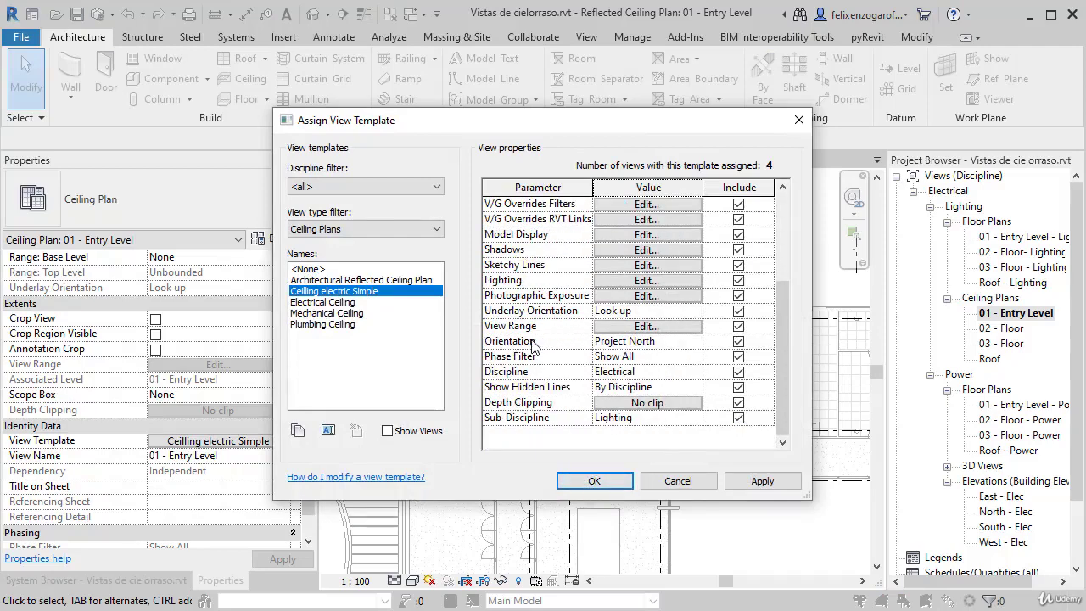
pyautogui.click(661, 326)
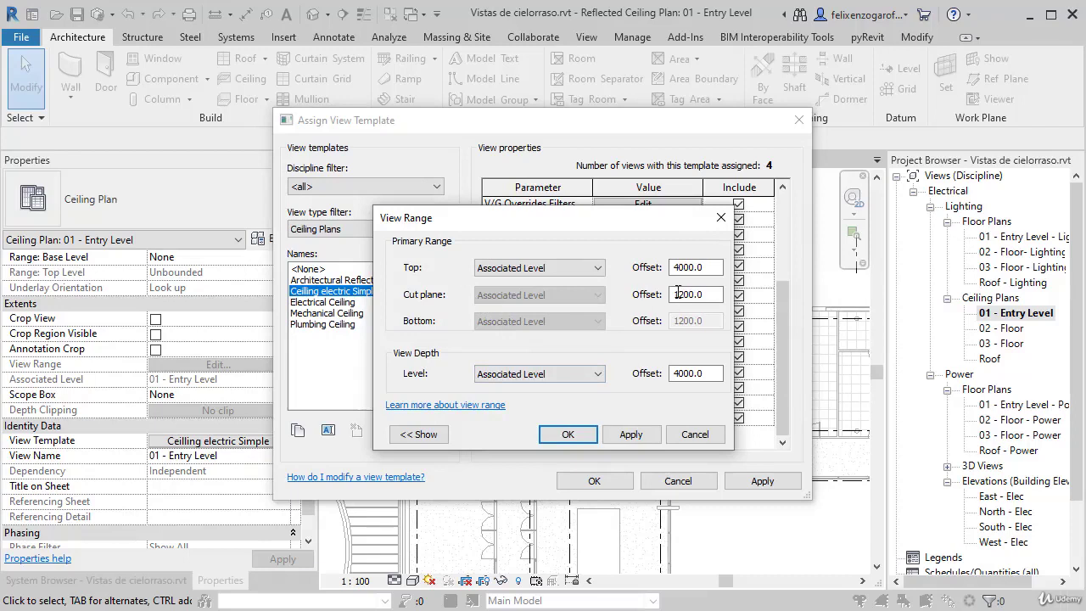
pyautogui.moveTo(721, 294); pyautogui.dragTo(662, 295)
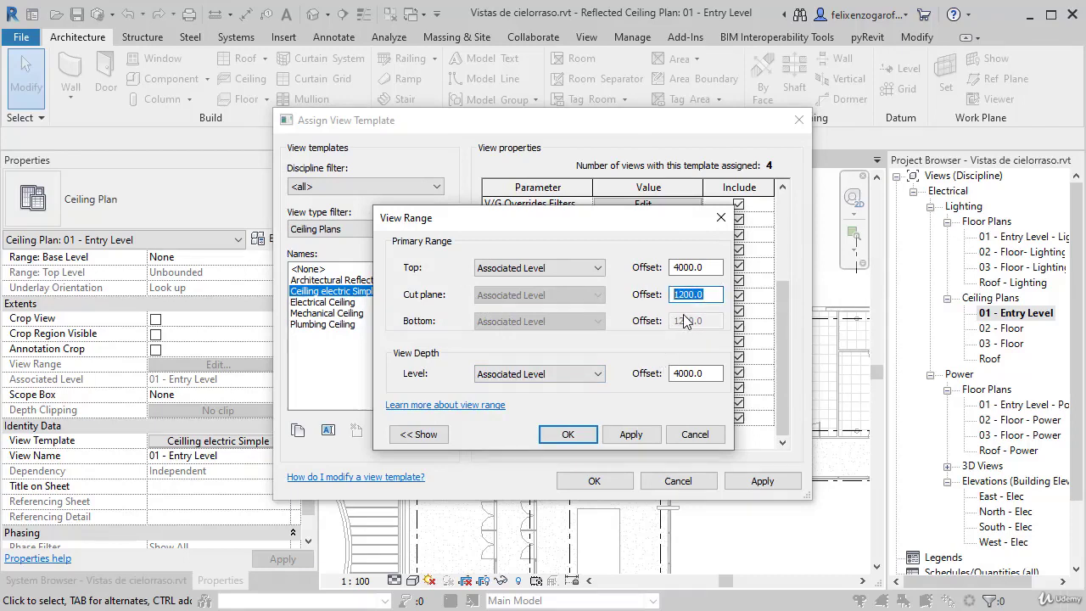
pyautogui.write('500')
pyautogui.click(567, 434)
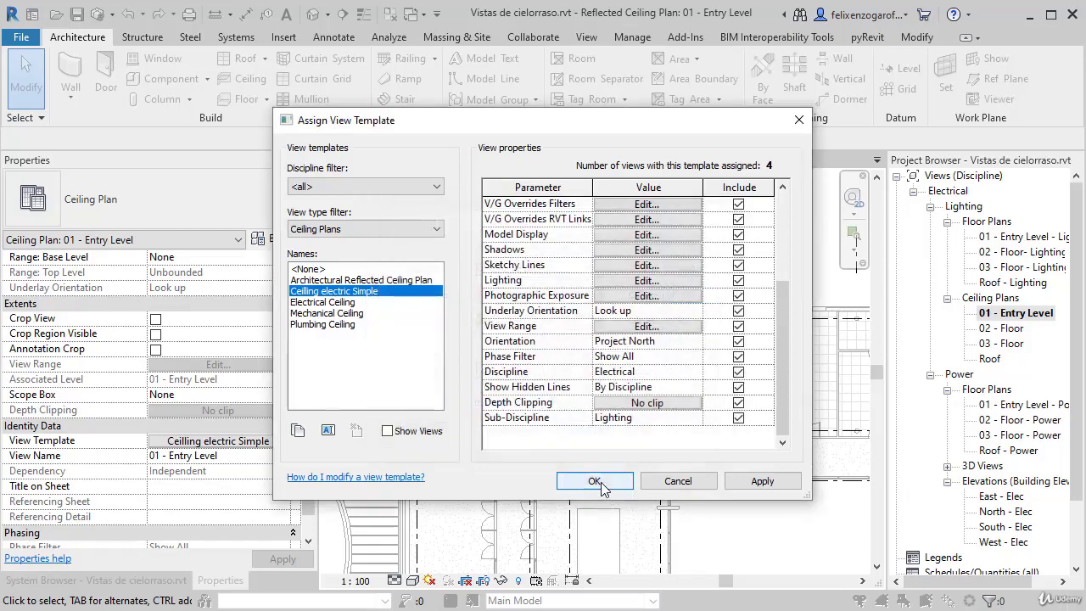
pyautogui.click(592, 481)
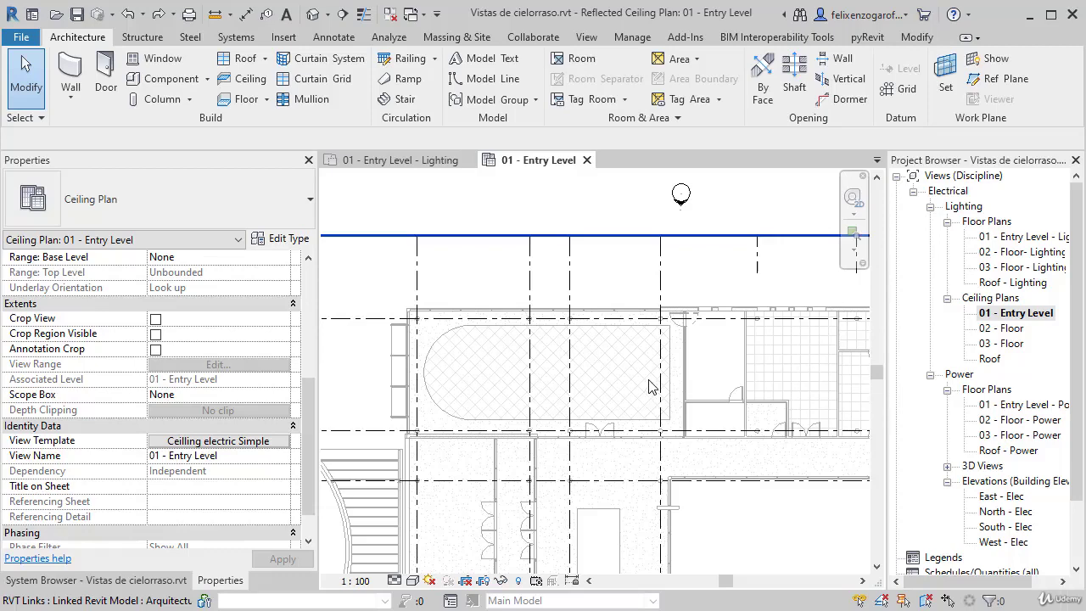
# Create a new sheet with the A1 metric titleblock.
pyautogui.scroll(-2, 984, 407)
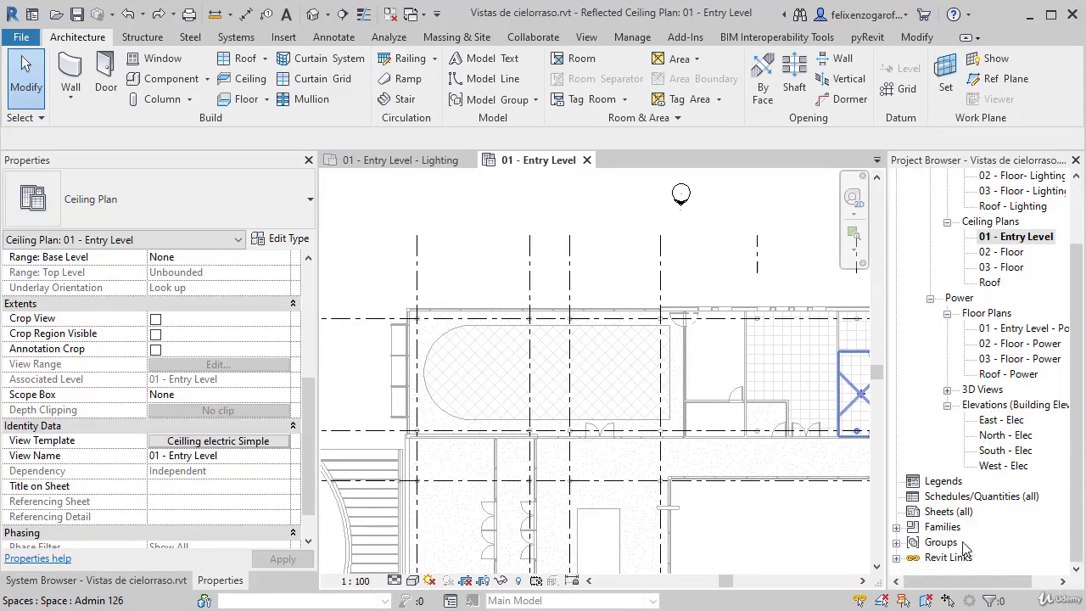
pyautogui.rightClick(933, 512)
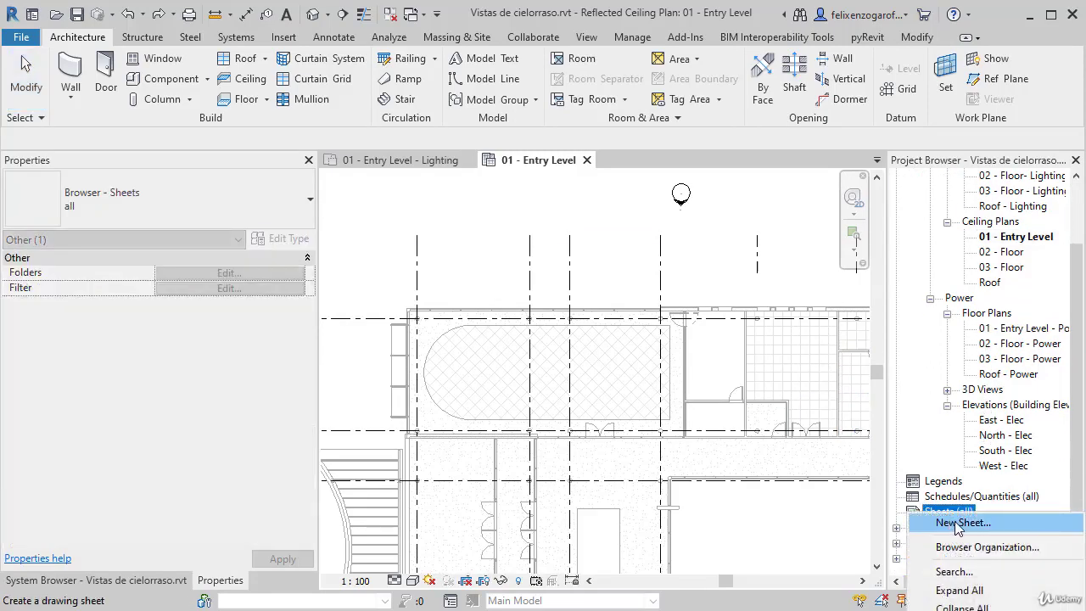
pyautogui.click(961, 523)
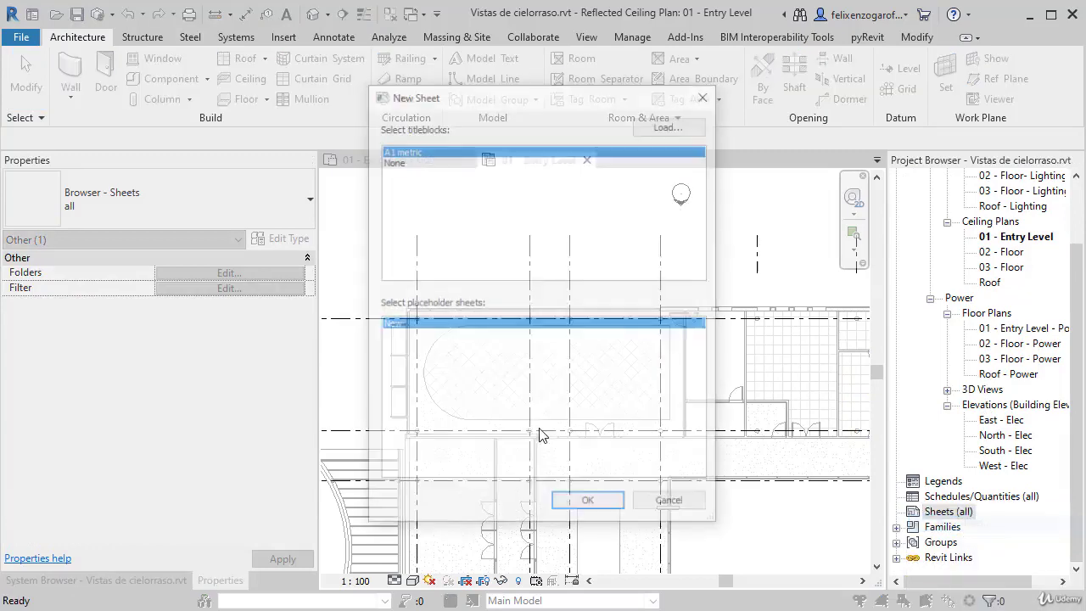
pyautogui.click(589, 506)
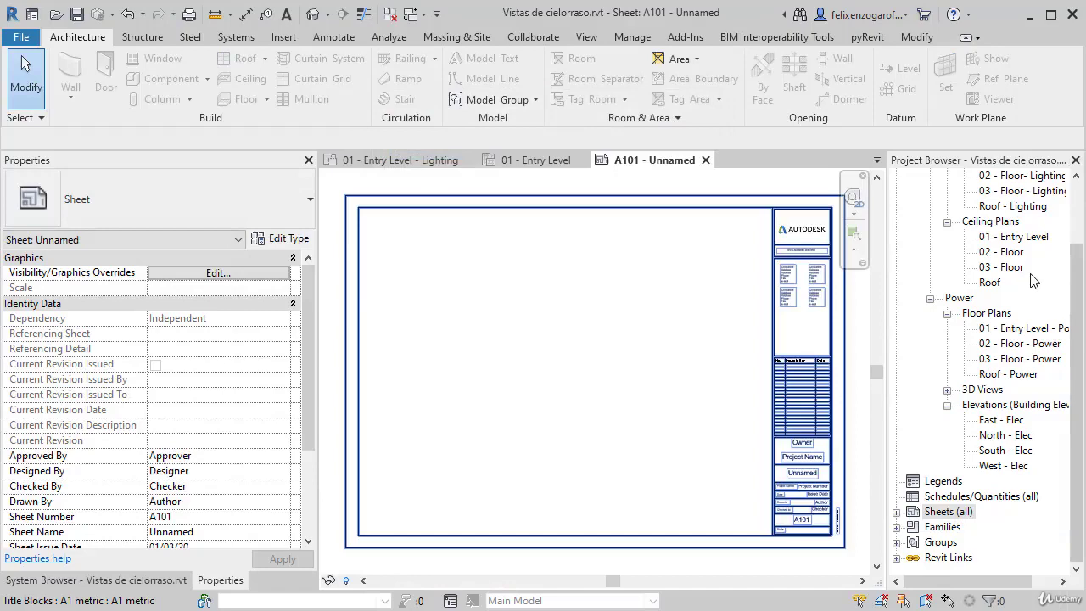
# Place the 01 - Entry Level - Lighting floor plan on the new sheet.
pyautogui.scroll(3, 1033, 280)
pyautogui.moveTo(1028, 240); pyautogui.dragTo(564, 347)
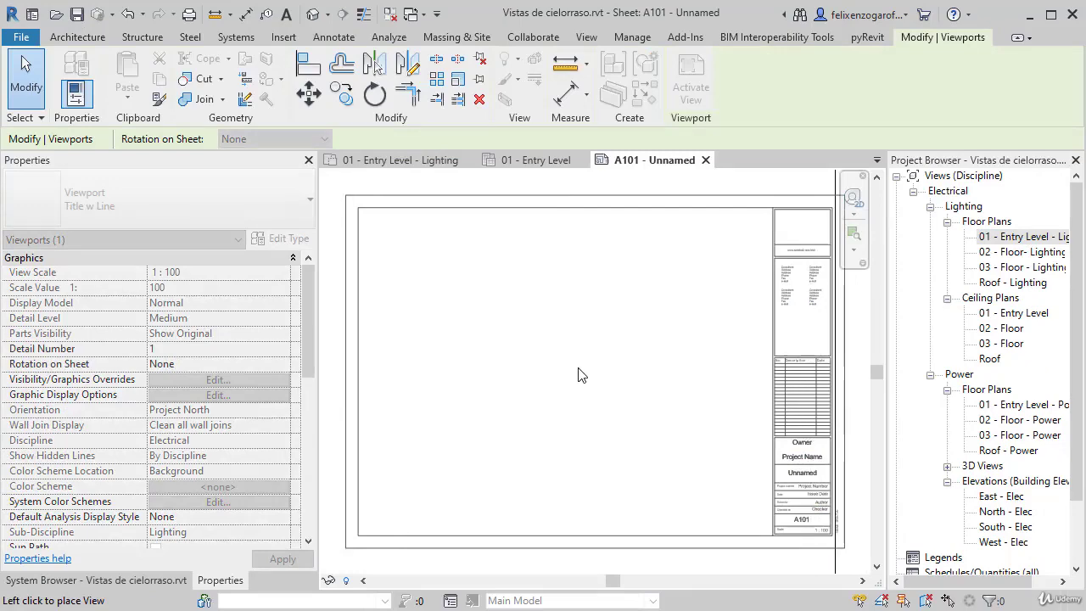
pyautogui.click(625, 454)
pyautogui.scroll(-1, 628, 399)
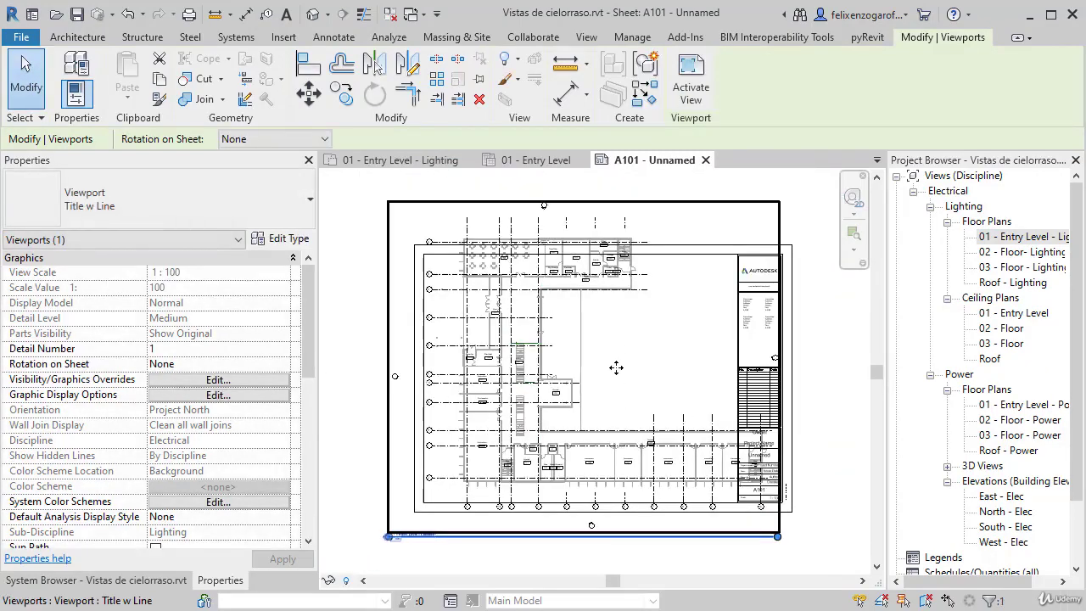
# Place the 01 - Entry Level ceiling plan on the sheet, aligned directly over the lighting floor plan.
pyautogui.click(992, 313)
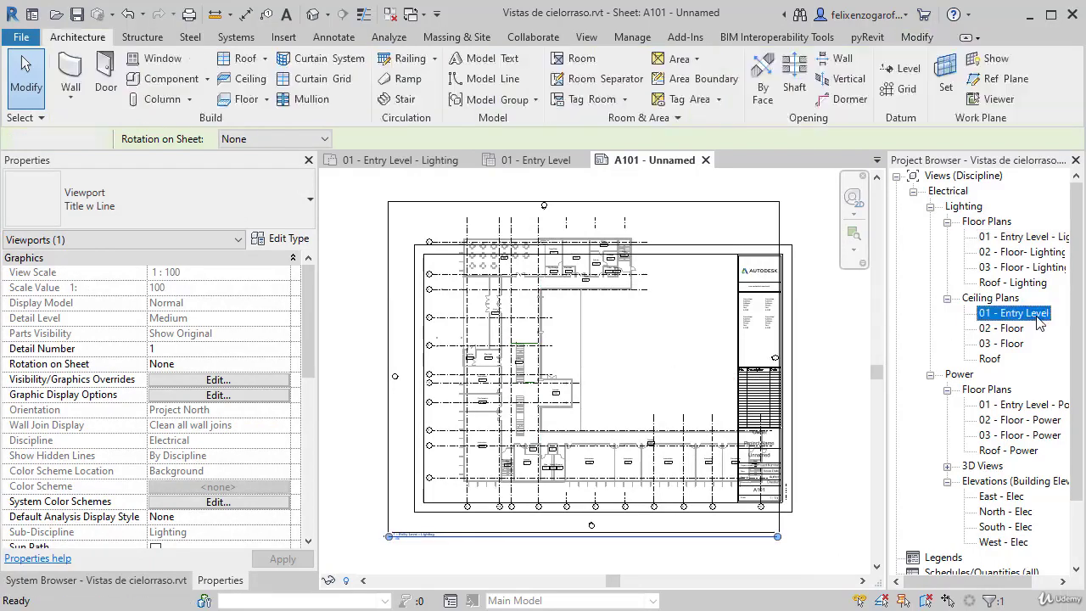
pyautogui.moveTo(978, 327); pyautogui.dragTo(602, 364)
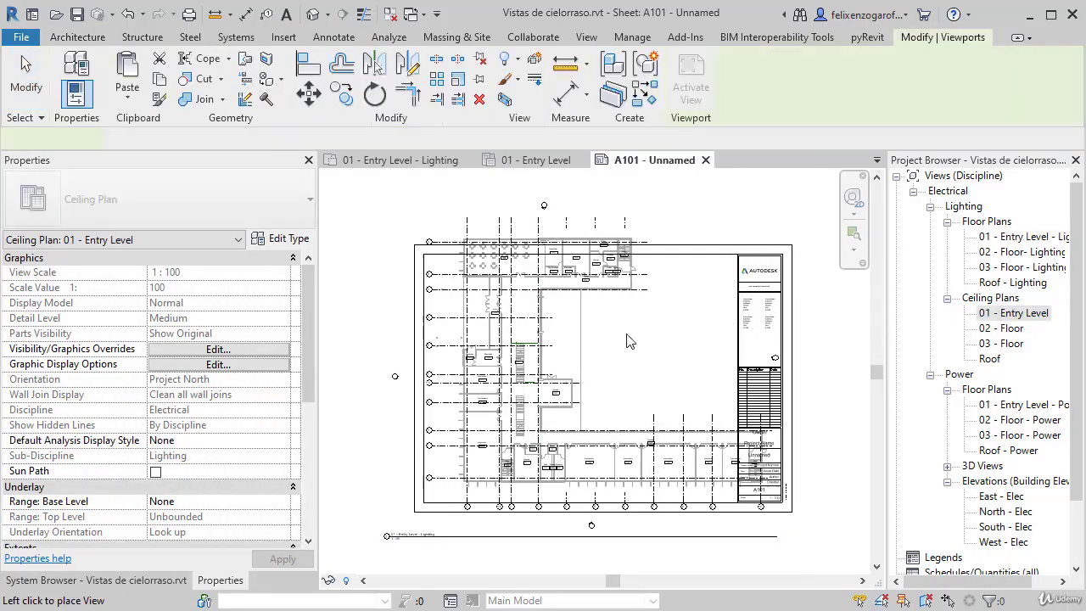
pyautogui.click(594, 377)
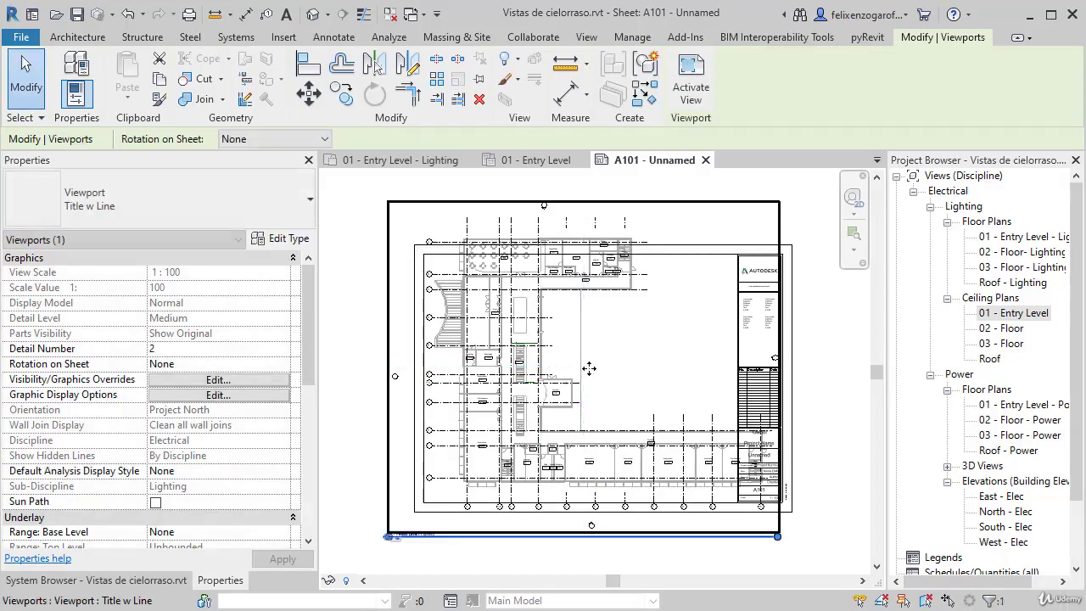
# Examine how the two plans overlap at the cafeteria on the sheet, and return to the 01 - Entry Level ceiling plan.
pyautogui.scroll(5, 487, 237)
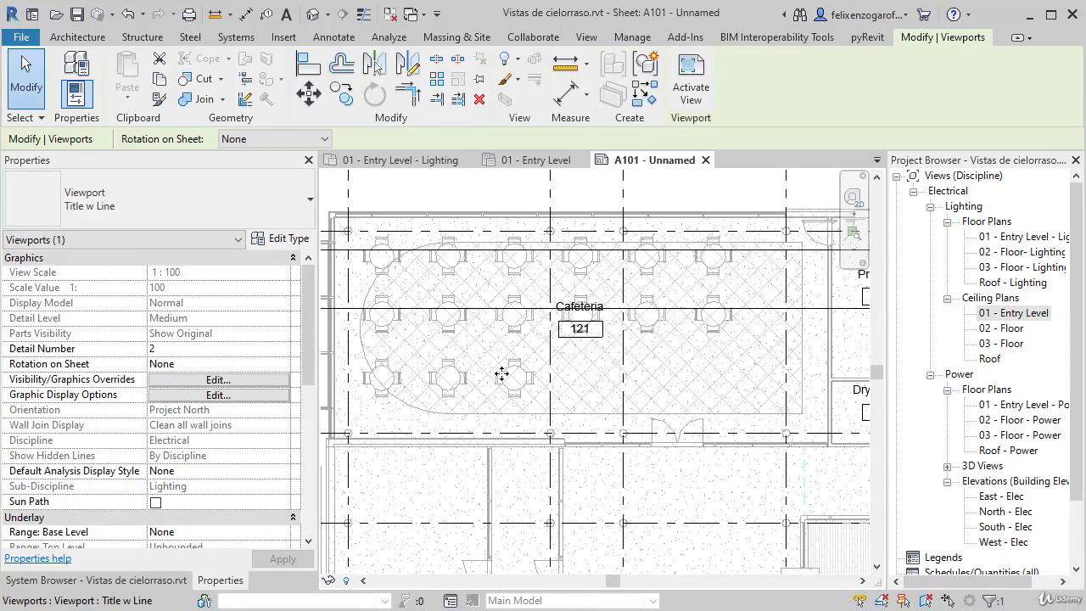
pyautogui.click(425, 161)
pyautogui.click(522, 161)
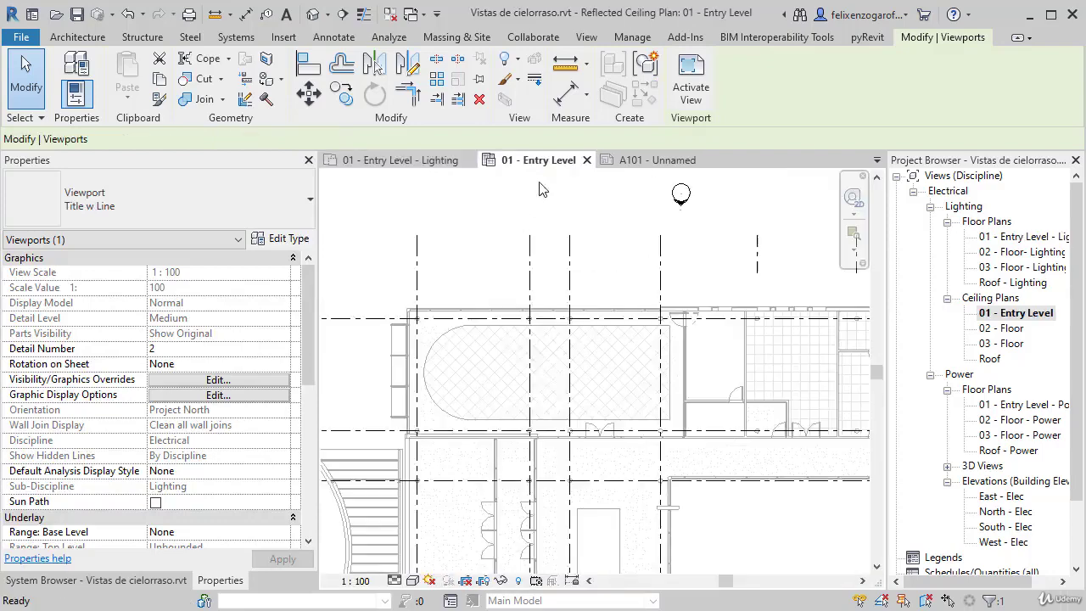
pyautogui.scroll(-3, 552, 317)
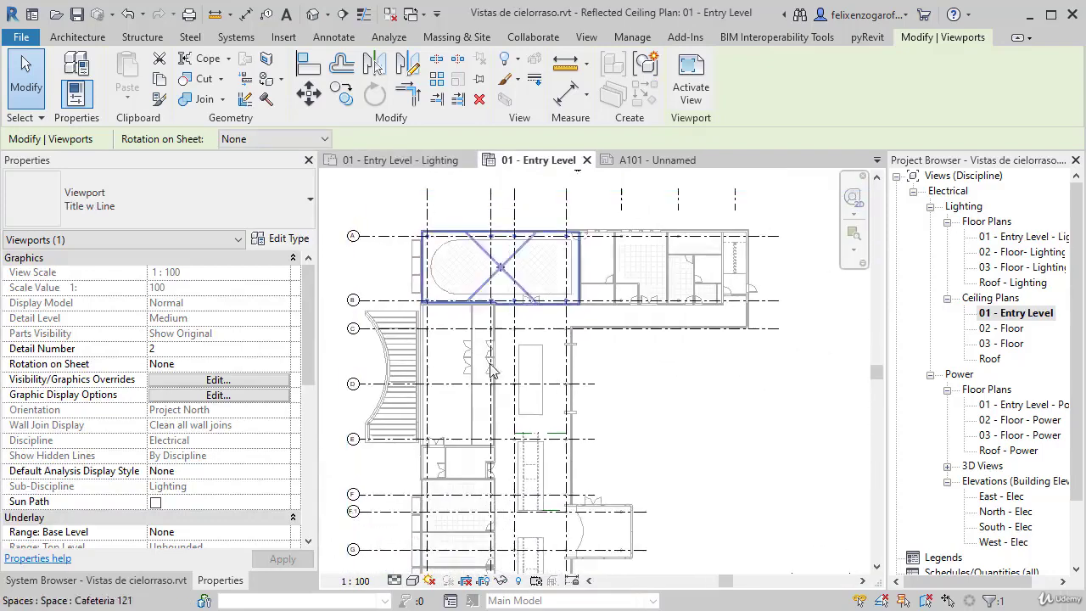
pyautogui.moveTo(305, 351); pyautogui.dragTo(305, 496)
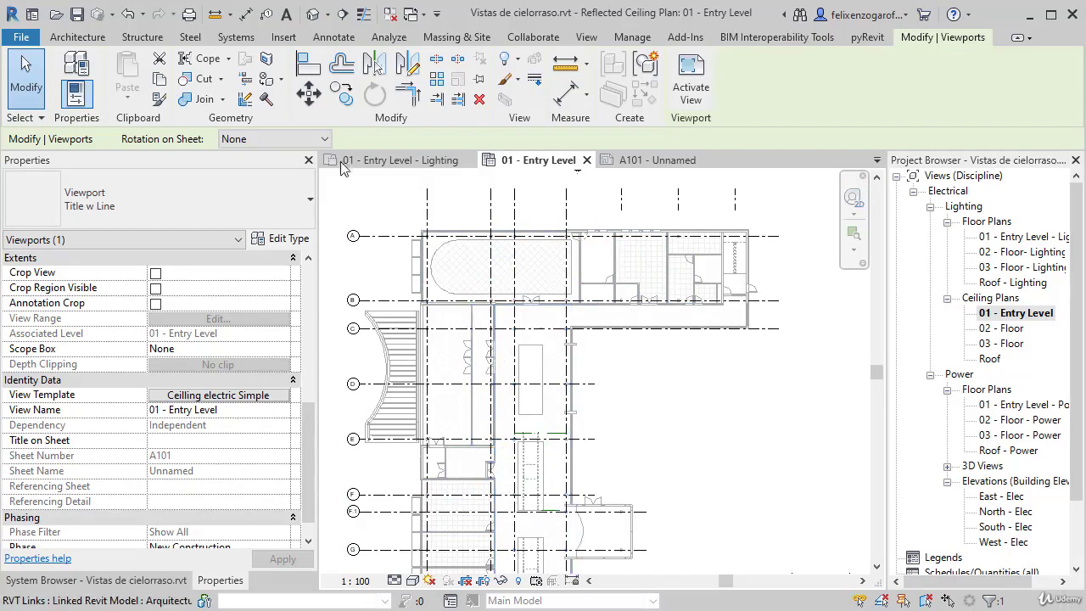
# Place four 300x1200 - 120 M_Plain Recessed Lighting Fixtures on the face of the cafeteria's rounded ceiling, two toward each end.
pyautogui.click(236, 37)
pyautogui.click(825, 85)
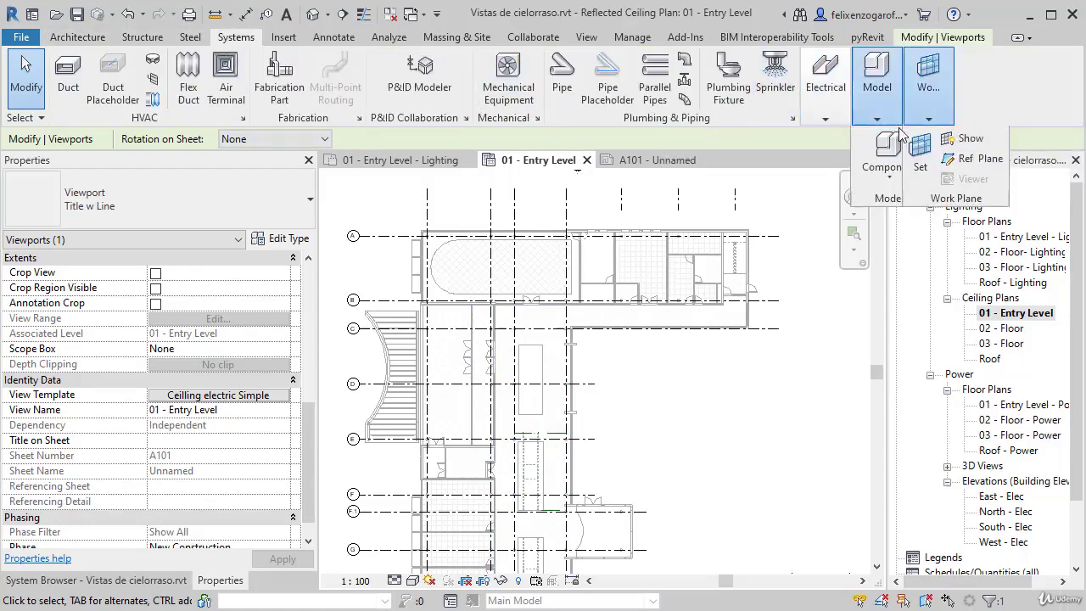
pyautogui.moveTo(820, 104)
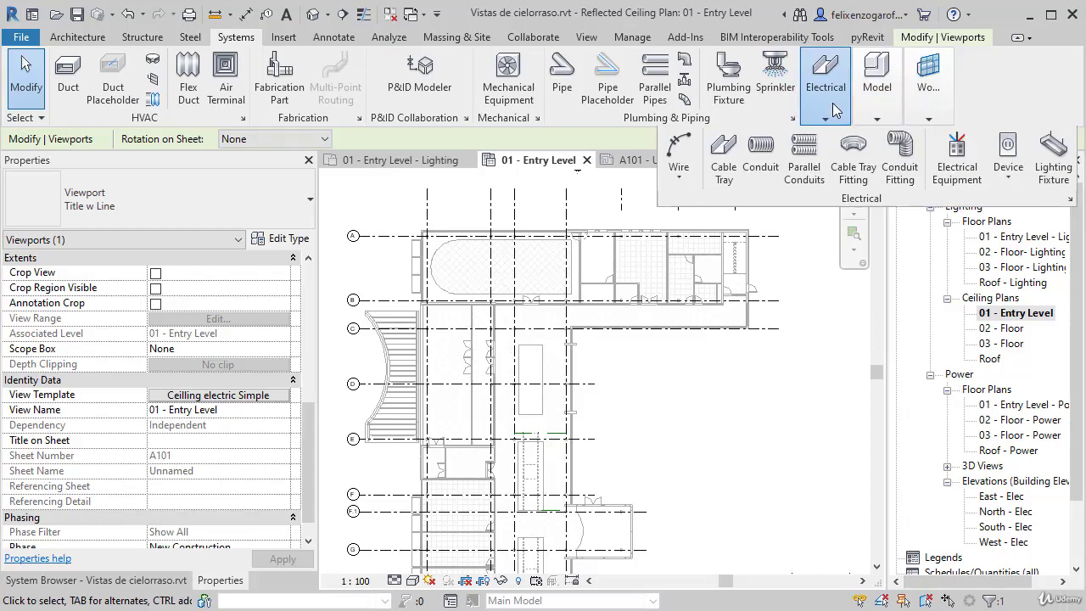
pyautogui.click(1058, 160)
pyautogui.scroll(4, 450, 259)
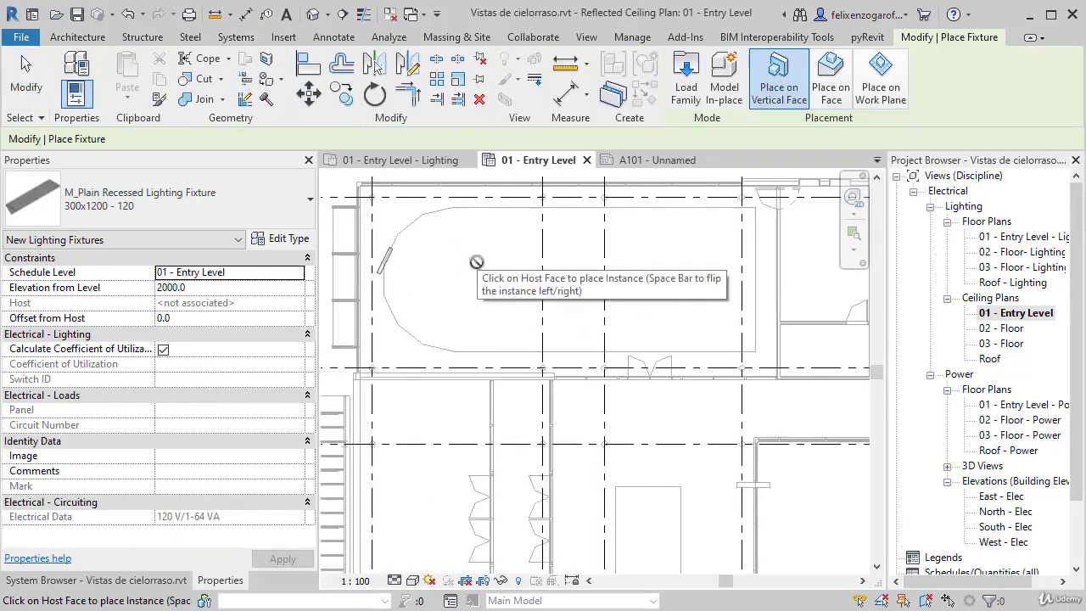
pyautogui.click(830, 81)
pyautogui.click(474, 226)
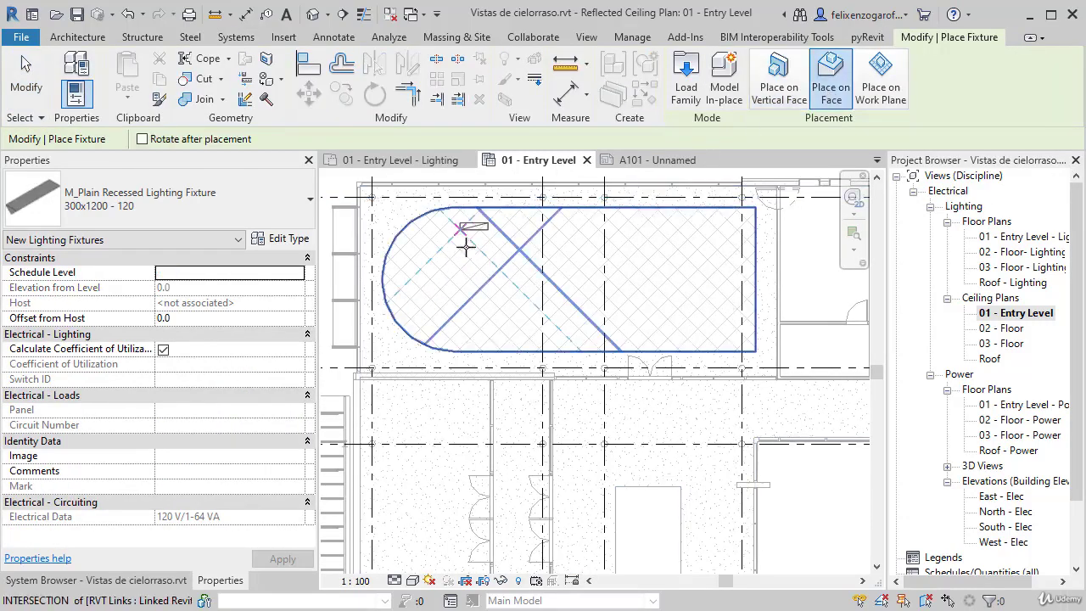
pyautogui.click(483, 295)
pyautogui.click(662, 240)
pyautogui.click(662, 275)
pyautogui.press('Escape')
pyautogui.press('Escape')
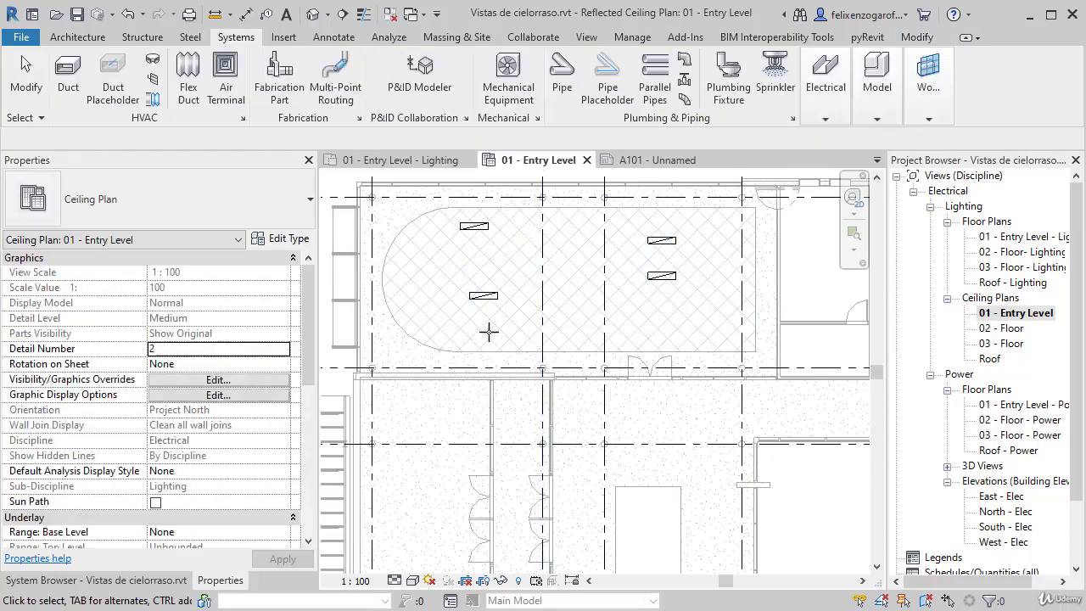
# Turn off the visibility of all model categories in the Ceilling electric Simple view template.
pyautogui.scroll(-10, 277, 451)
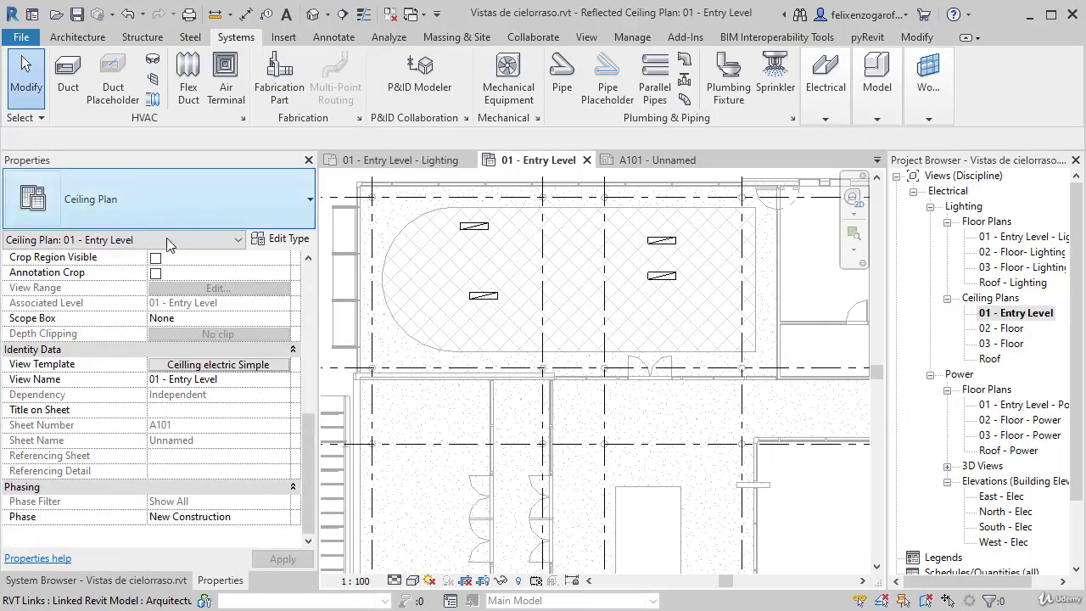
pyautogui.click(183, 366)
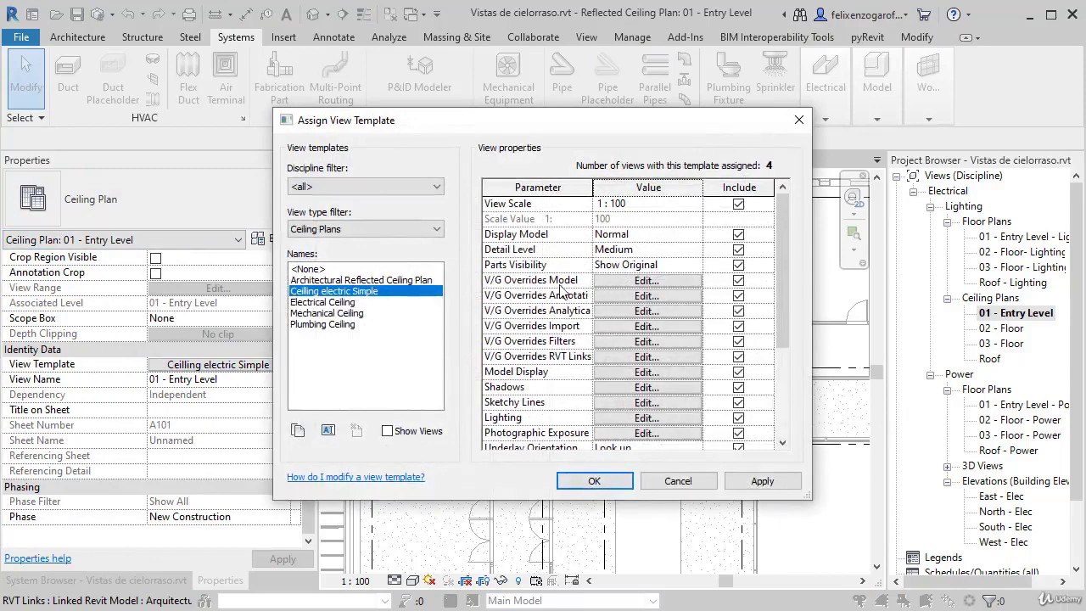
pyautogui.click(608, 281)
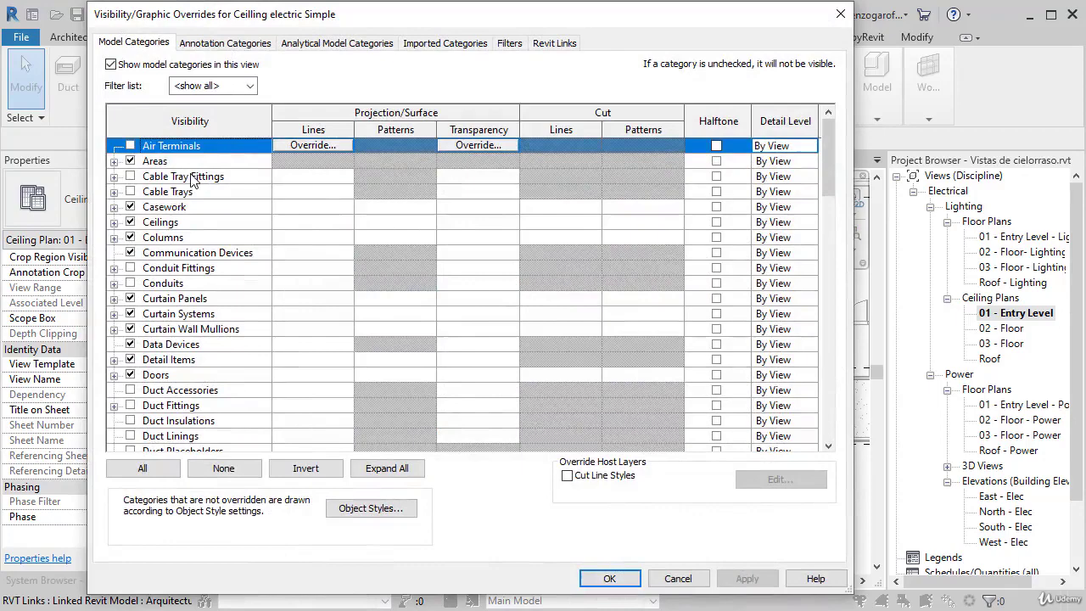
pyautogui.click(142, 468)
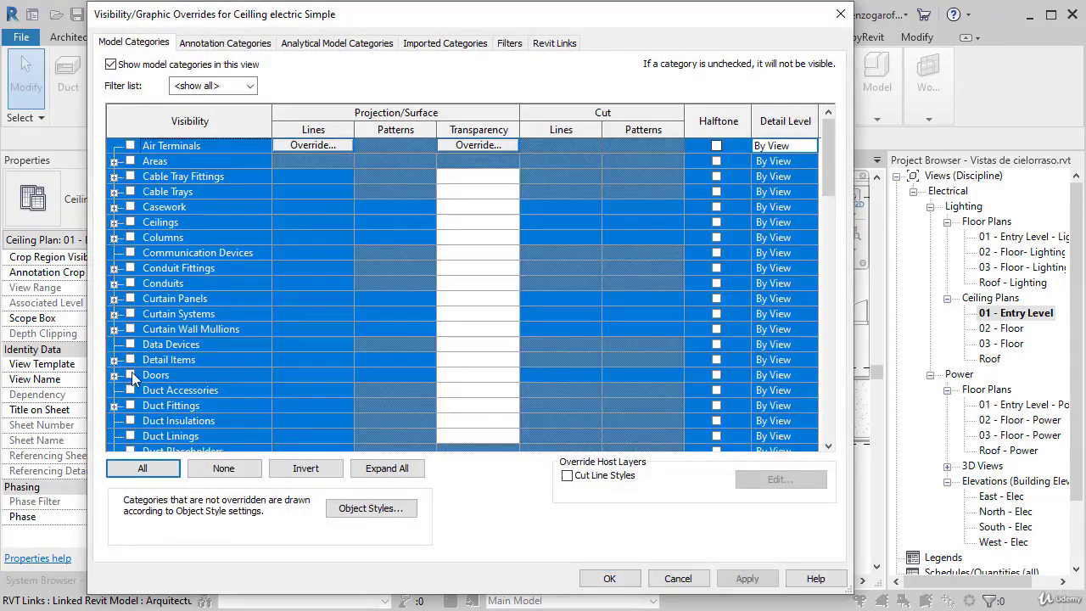
pyautogui.click(130, 374)
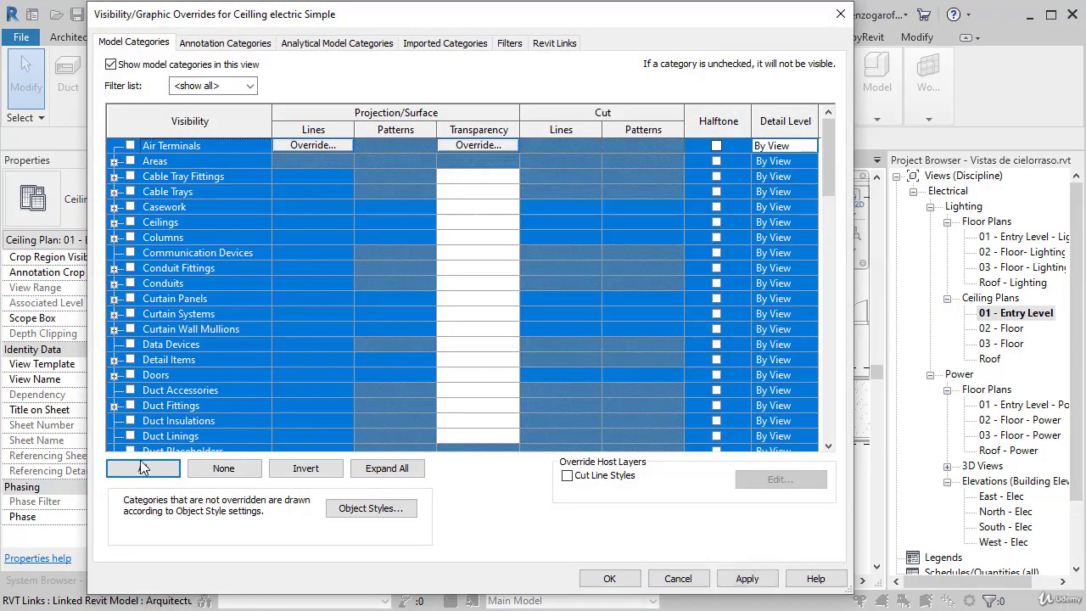
pyautogui.click(224, 468)
pyautogui.scroll(-8, 186, 379)
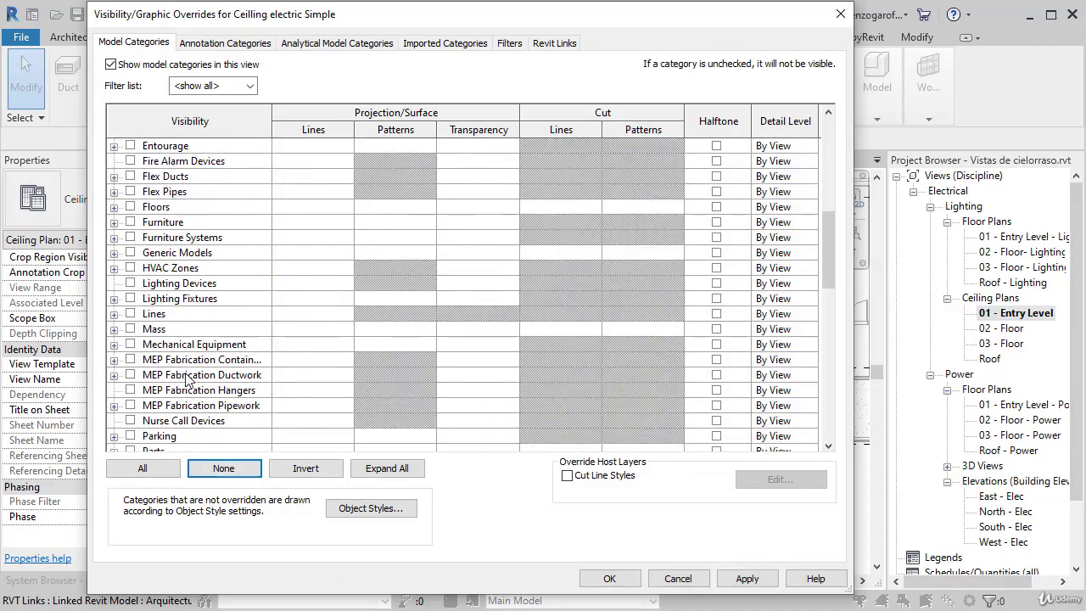
# Turn on only the Lighting Devices and Lighting Fixtures categories in the template and apply the overrides to the ceiling plan.
pyautogui.click(131, 295)
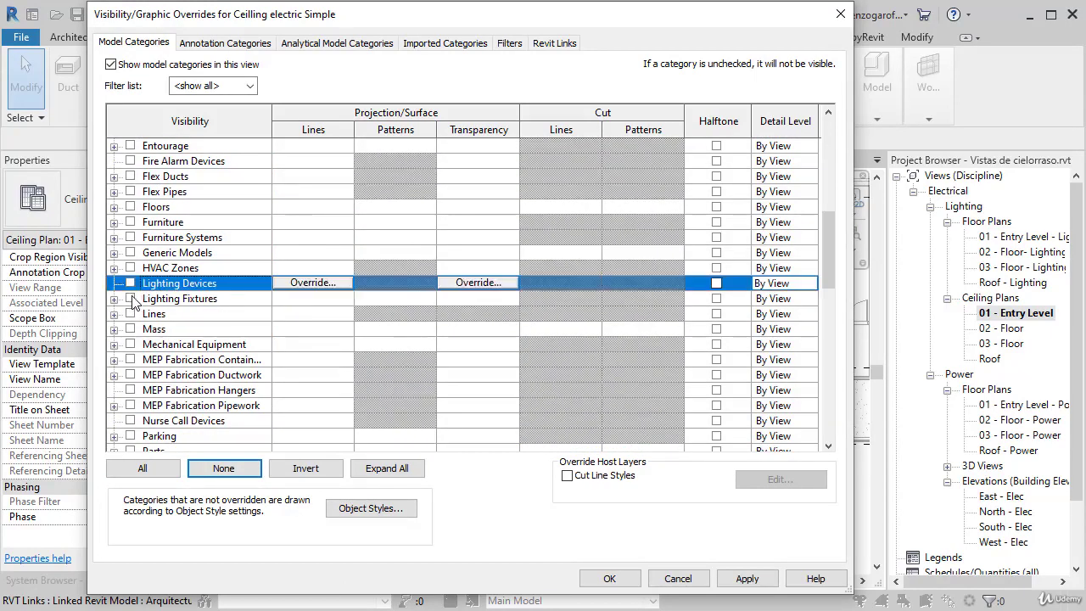
pyautogui.click(130, 283)
pyautogui.click(746, 578)
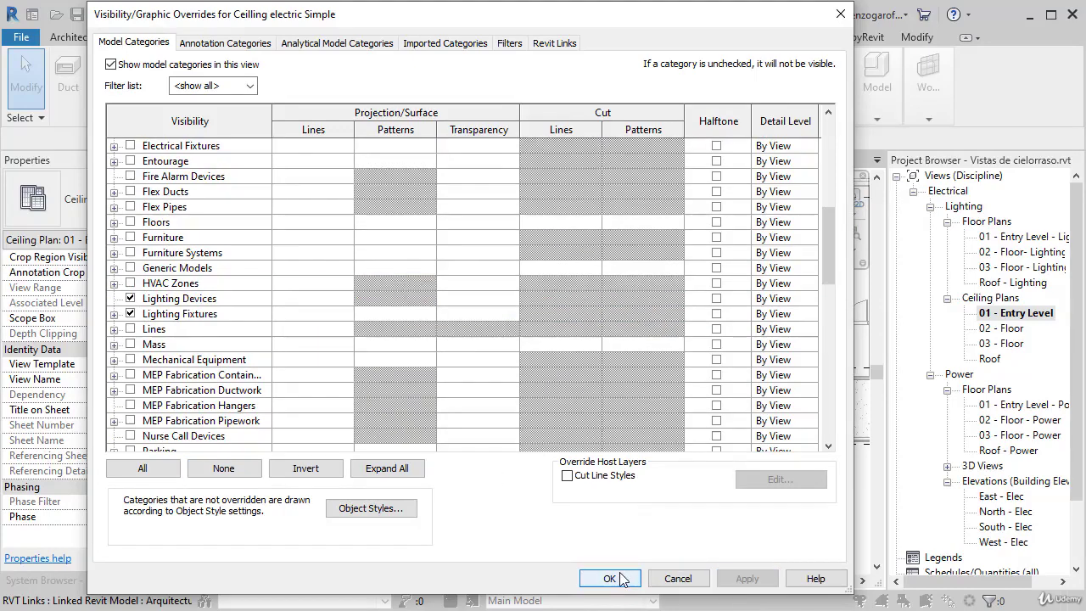
pyautogui.click(622, 579)
pyautogui.click(616, 488)
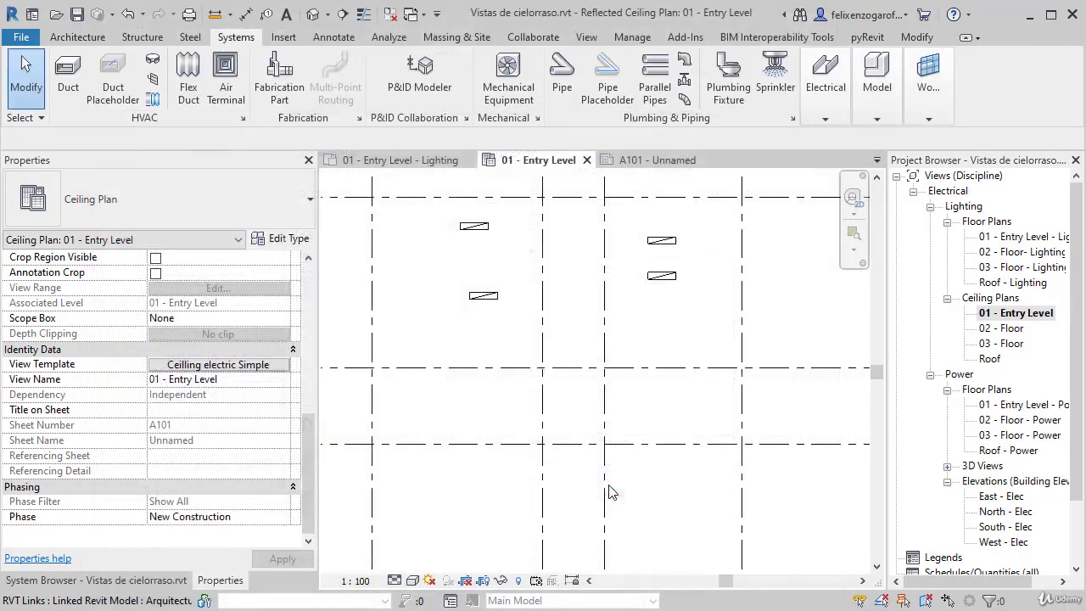
# Open sheet A101 - Unnamed and examine how the light fixtures overlay the cafeteria furniture and the surrounding floor plan.
pyautogui.scroll(-2, 955, 500)
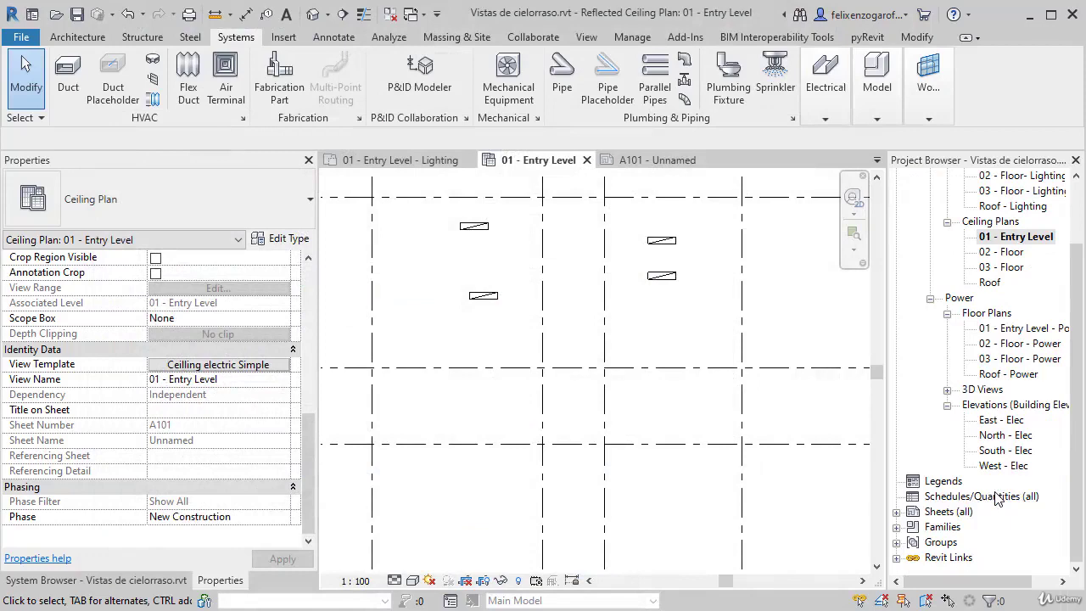
pyautogui.doubleClick(944, 511)
pyautogui.doubleClick(967, 527)
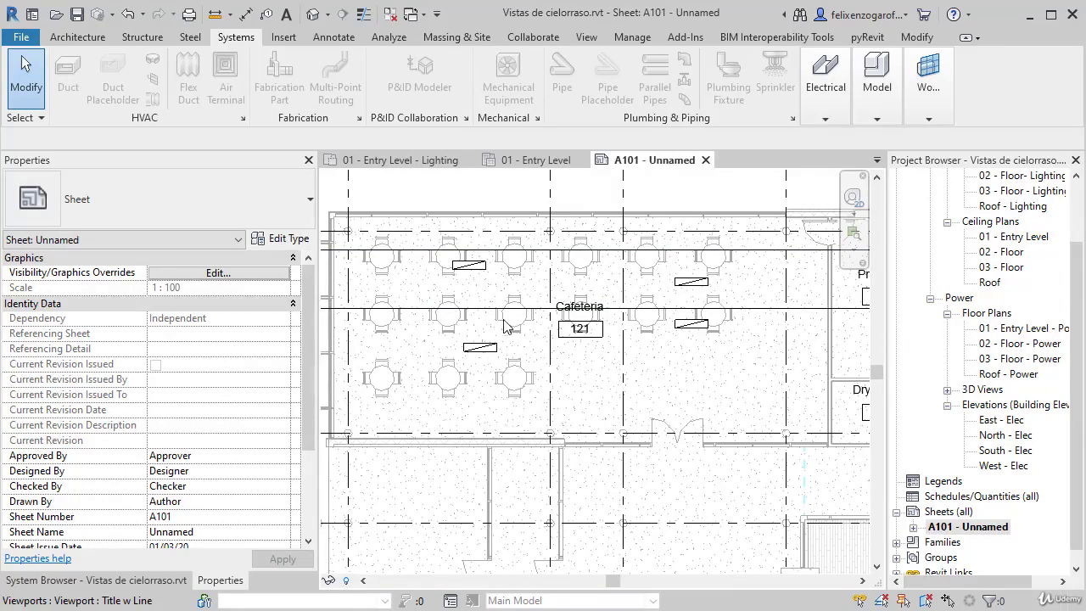
pyautogui.scroll(-1, 490, 355)
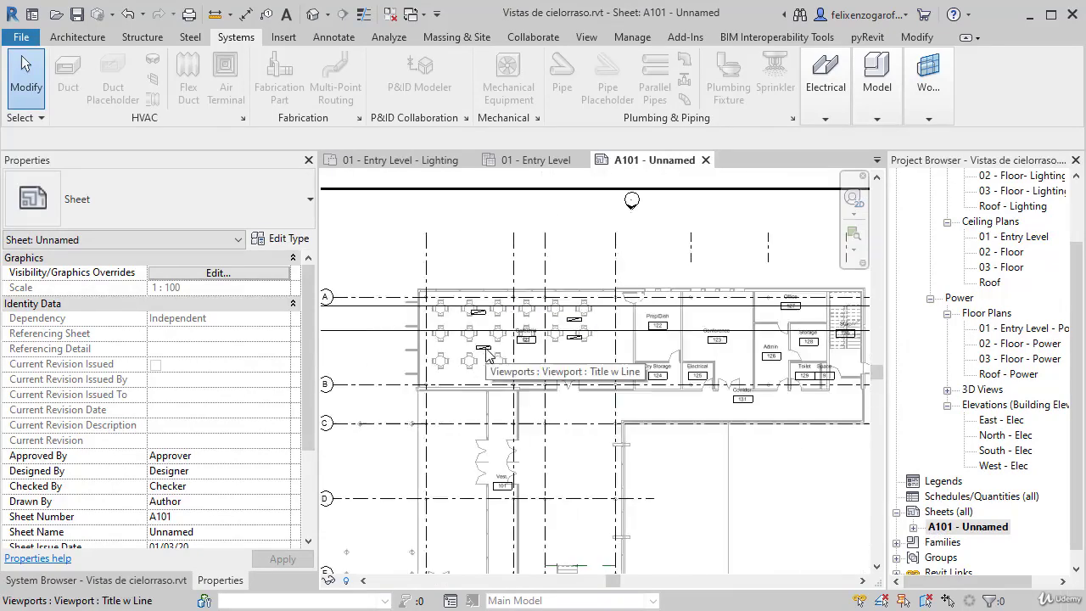
pyautogui.scroll(-1, 495, 352)
pyautogui.scroll(2, 497, 354)
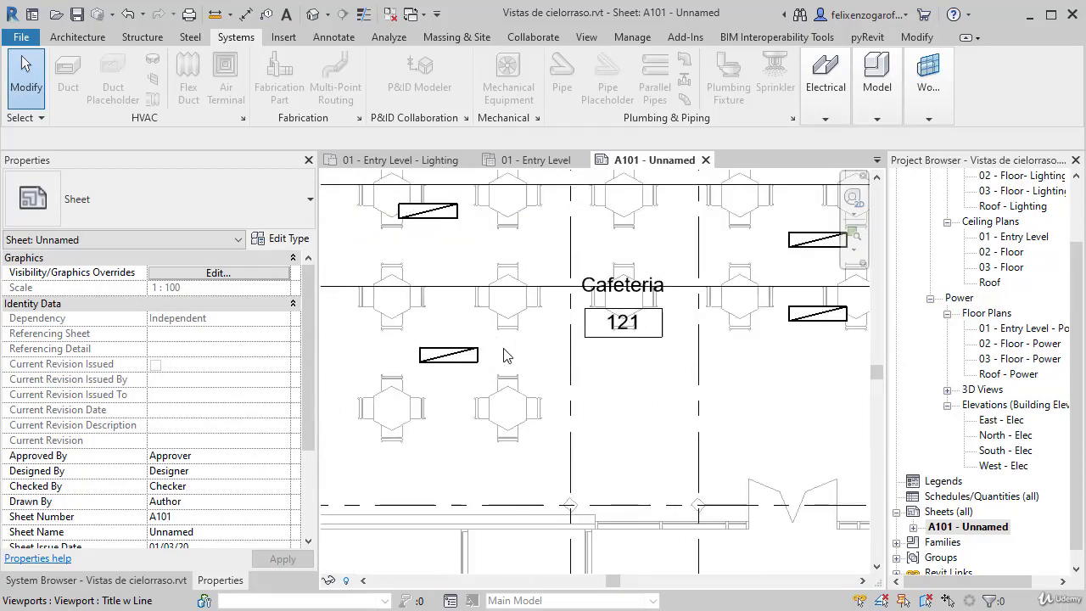
pyautogui.moveTo(515, 370); pyautogui.dragTo(494, 408, button='middle')
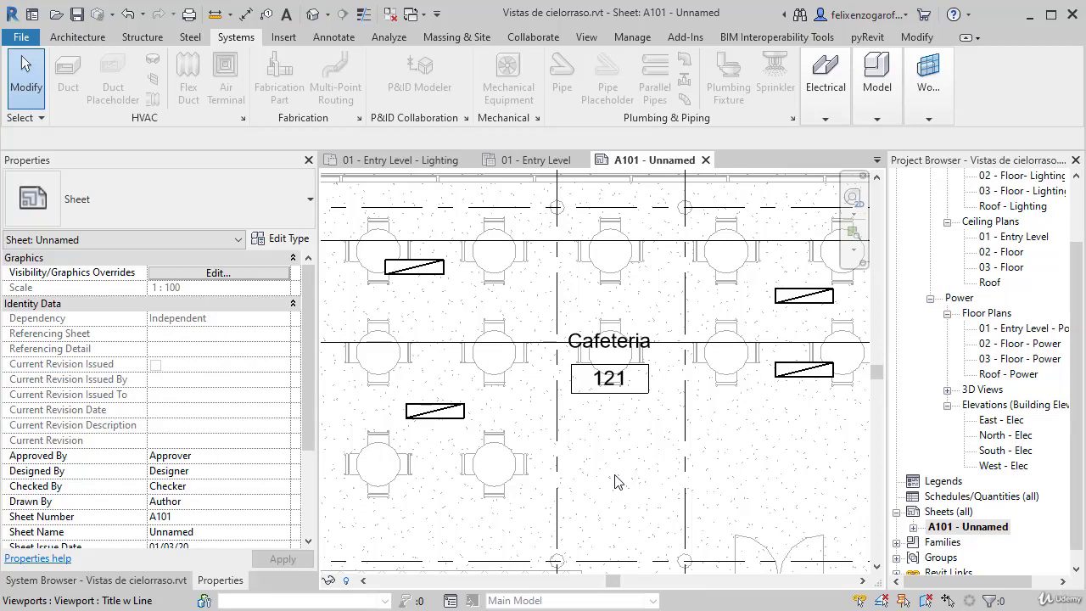
pyautogui.scroll(-4, 638, 378)
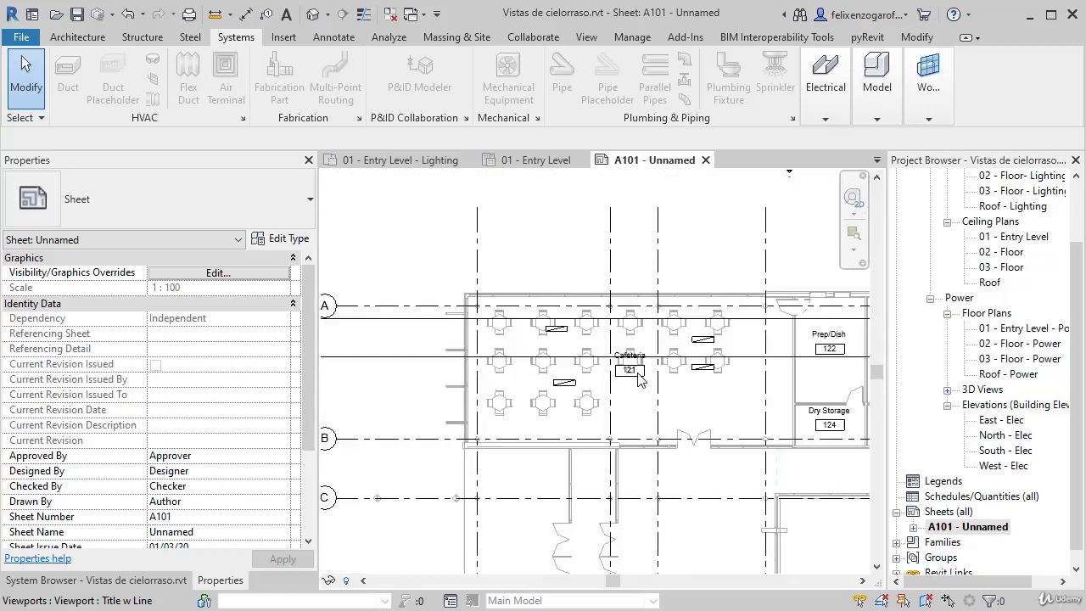
pyautogui.moveTo(638, 377); pyautogui.dragTo(559, 318, button='middle')
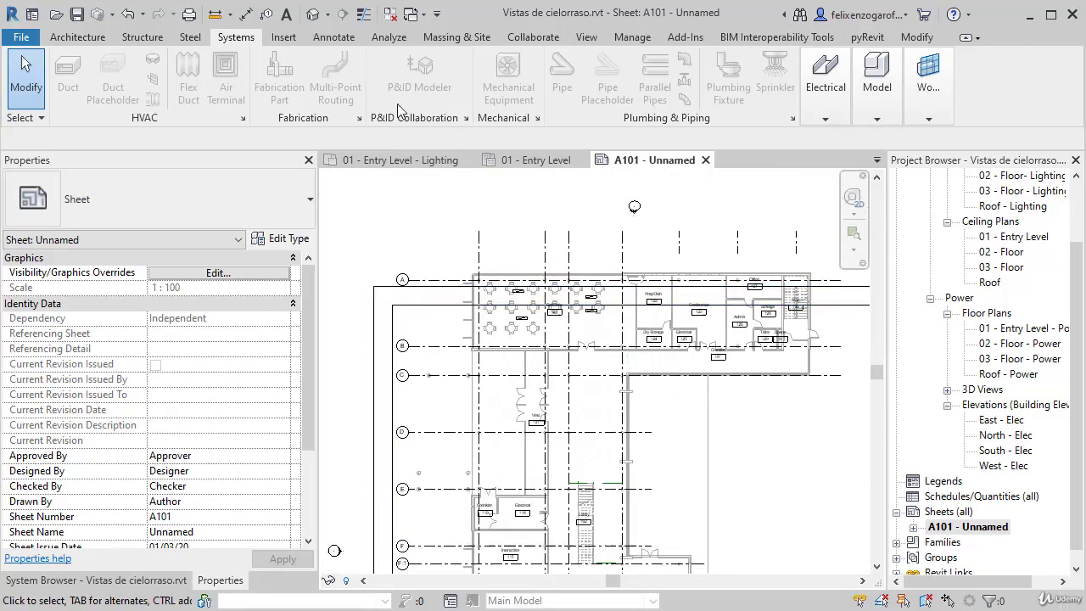
# Undo the view template's visibility change and delete sheet A101 - Unnamed from the project.
pyautogui.click(126, 14)
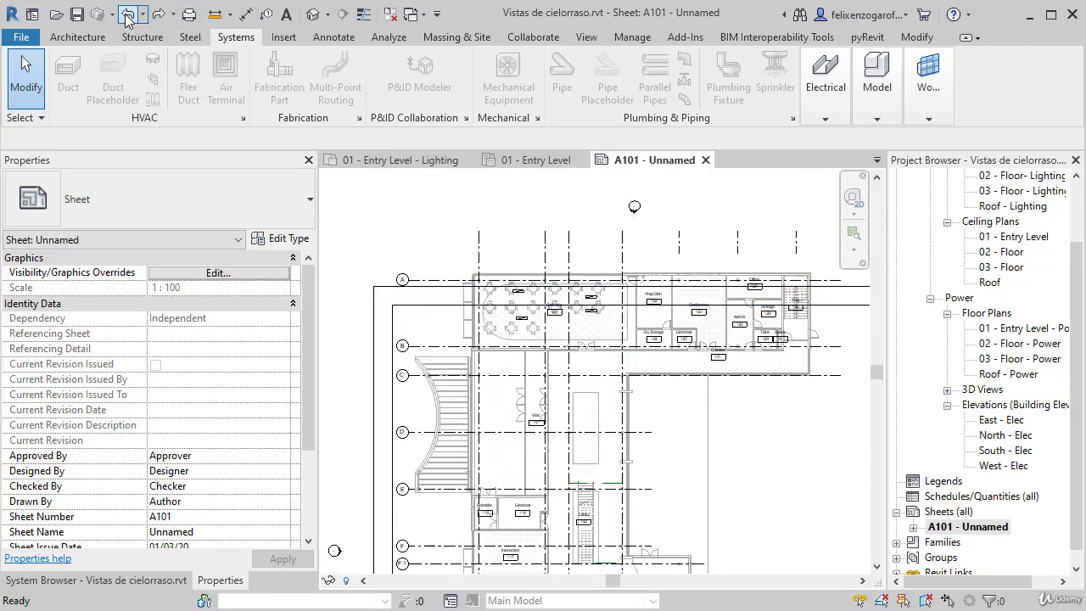
pyautogui.rightClick(963, 528)
pyautogui.click(887, 330)
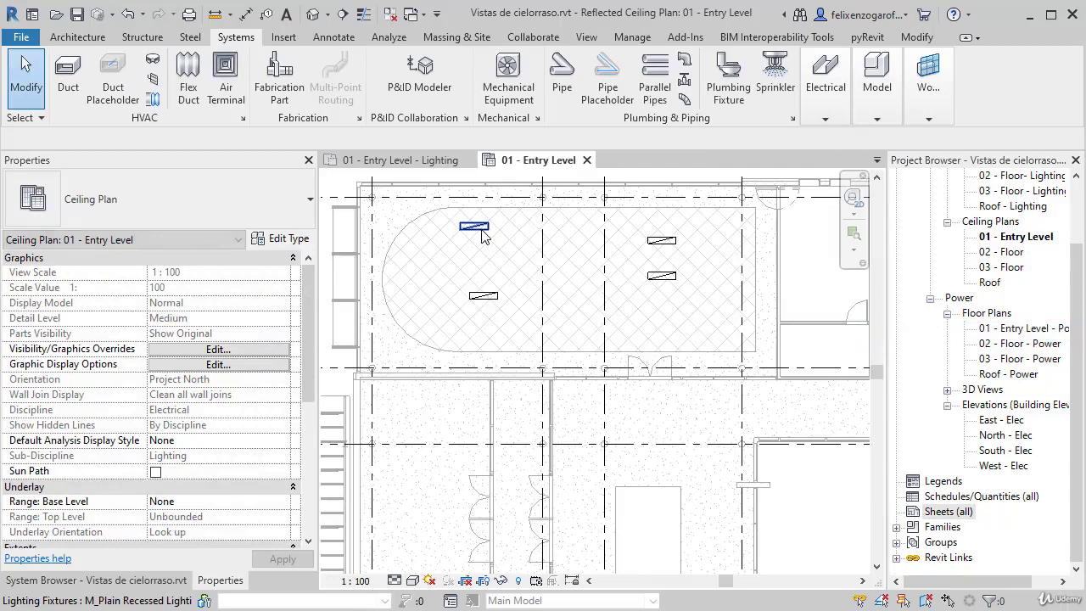
# Delete the four recessed lighting fixtures from the cafeteria's rounded ceiling in the 01 - Entry Level ceiling plan.
pyautogui.moveTo(488, 298); pyautogui.dragTo(490, 303)
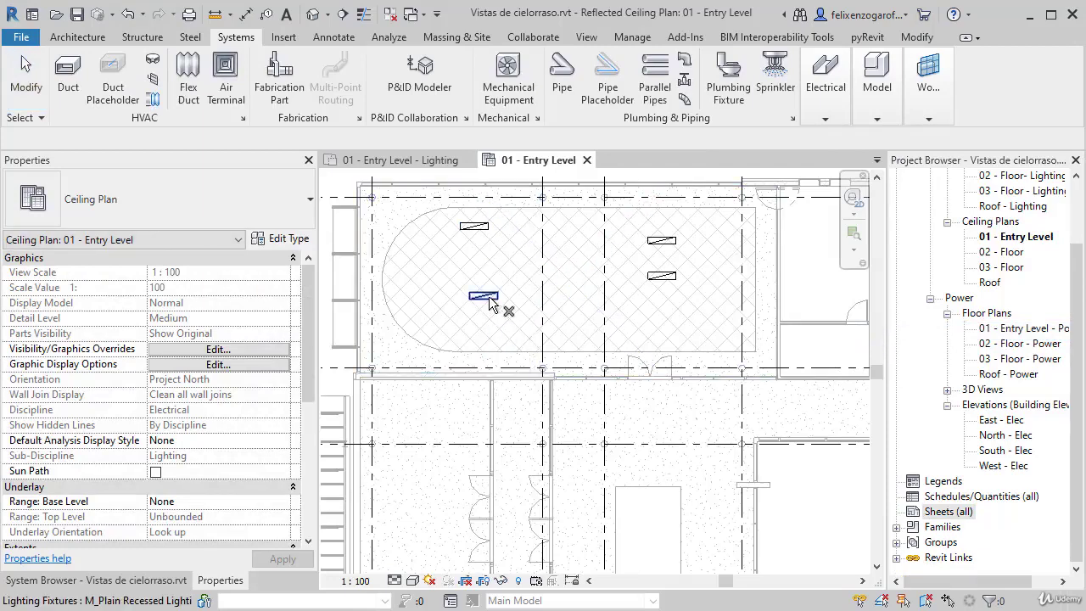
pyautogui.click(479, 227)
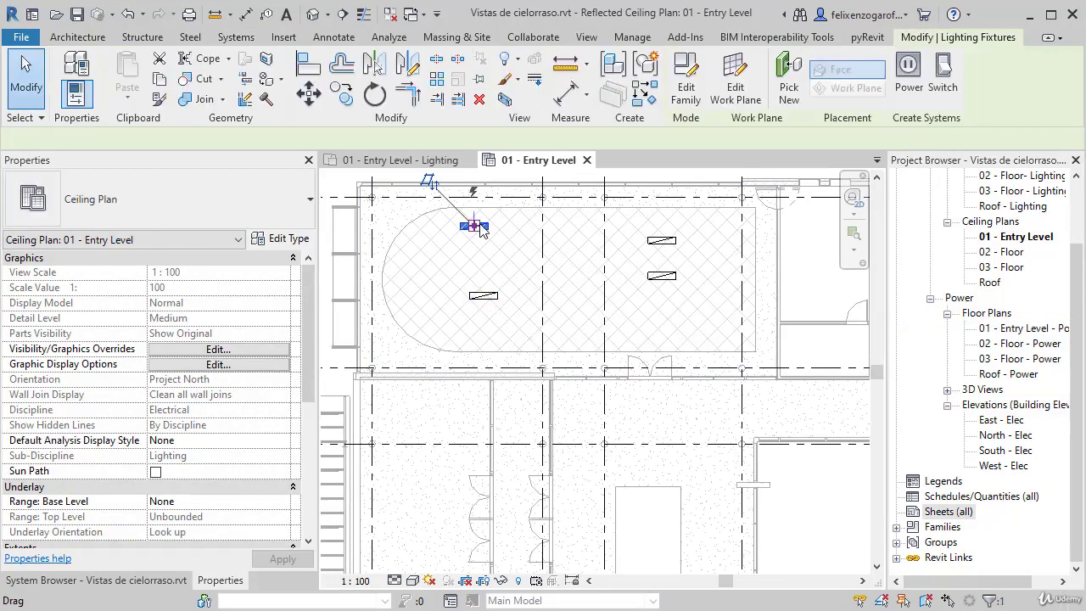
pyautogui.press('Delete')
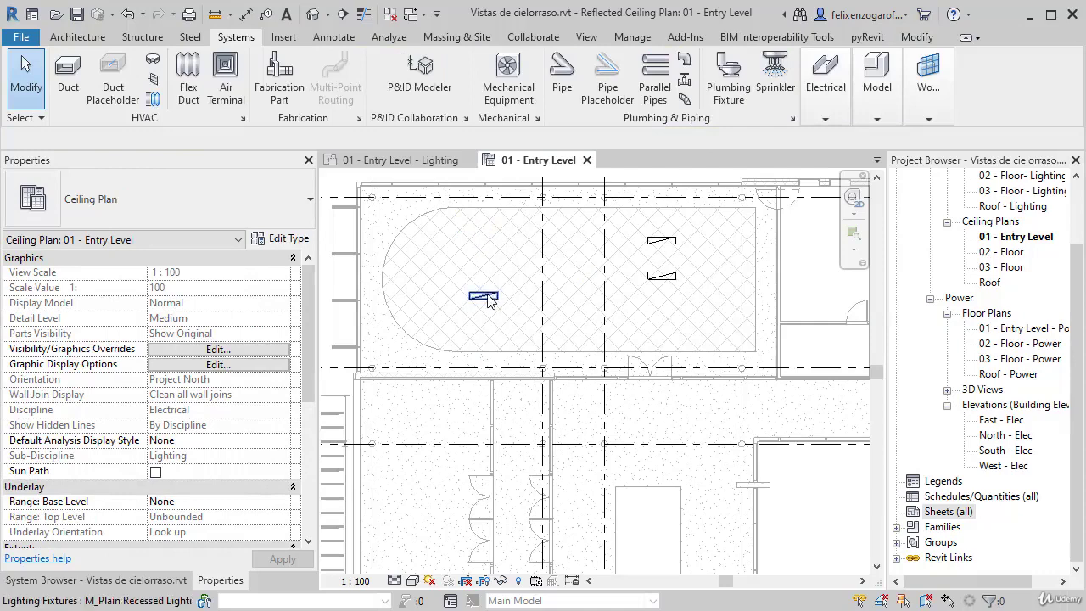
pyautogui.click(488, 299)
pyautogui.press('Delete')
pyautogui.click(666, 242)
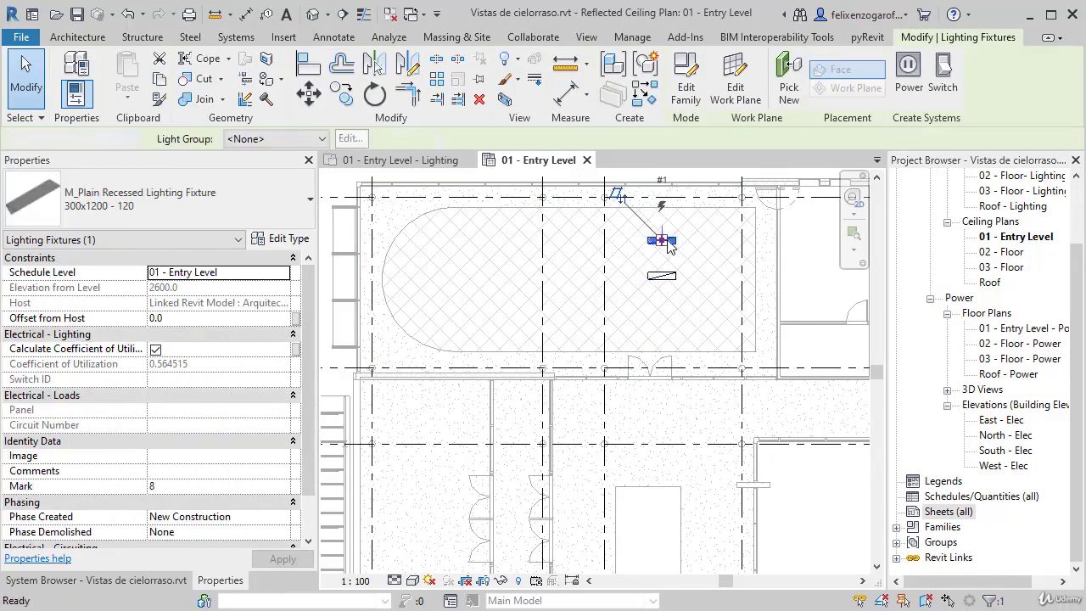
pyautogui.press('Delete')
pyautogui.click(655, 285)
pyautogui.press('Delete')
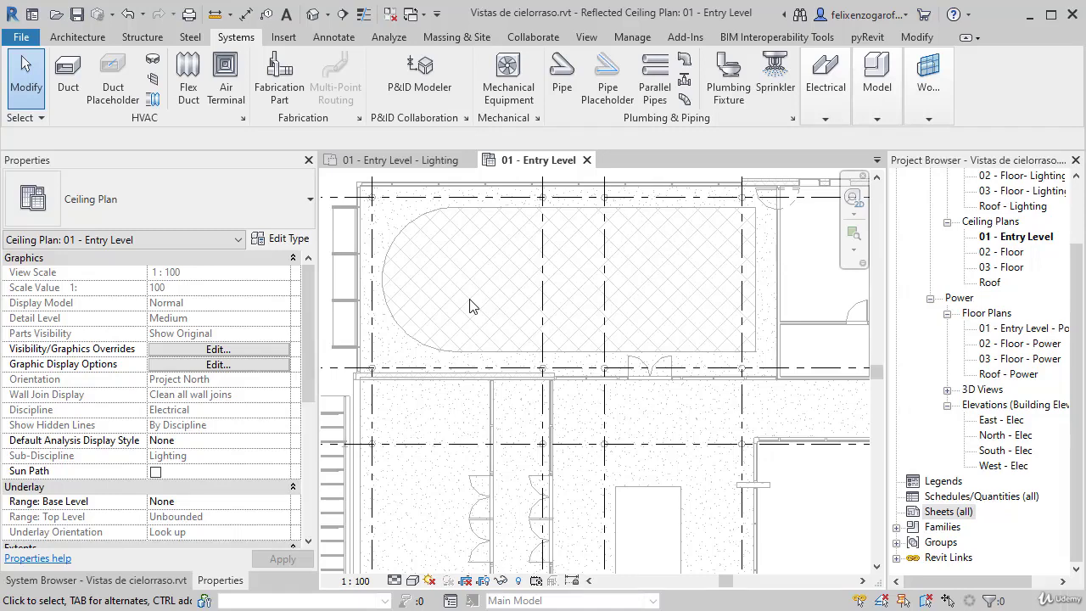
# Examine the cafeteria on the 01 - Entry Level - Lighting floor plan, and return to the 01 - Entry Level ceiling plan.
pyautogui.click(424, 161)
pyautogui.scroll(-1, 501, 383)
pyautogui.scroll(-3, 501, 384)
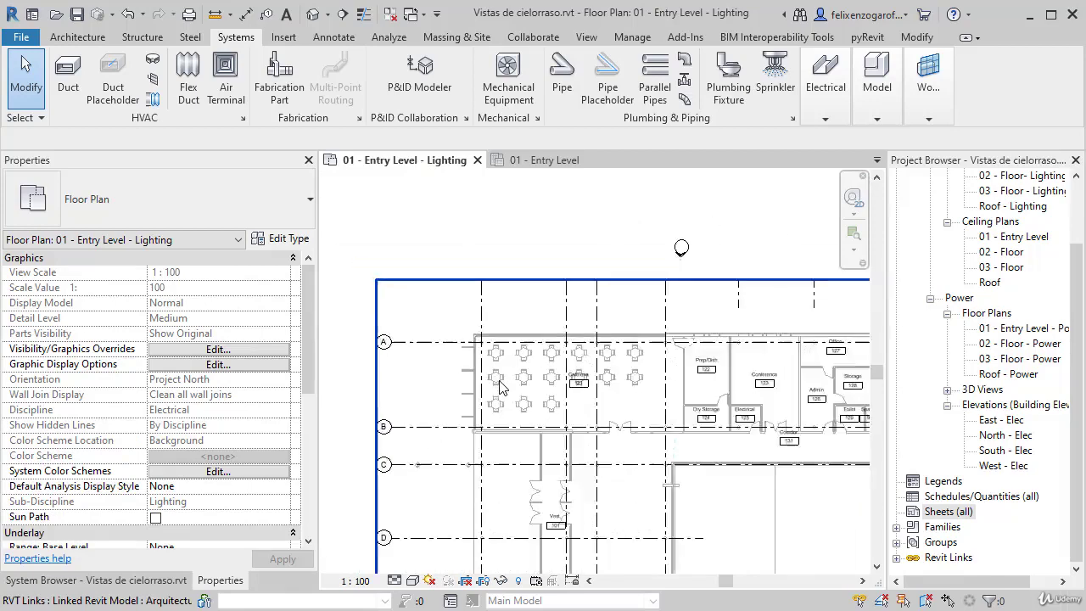
pyautogui.moveTo(469, 270); pyautogui.dragTo(467, 259, button='middle')
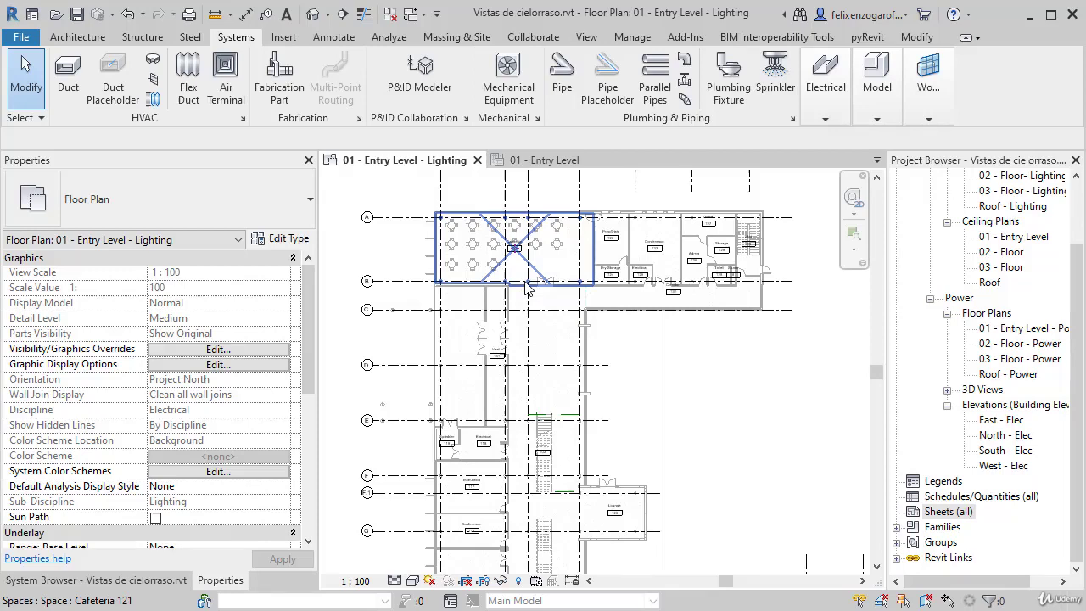
pyautogui.click(532, 159)
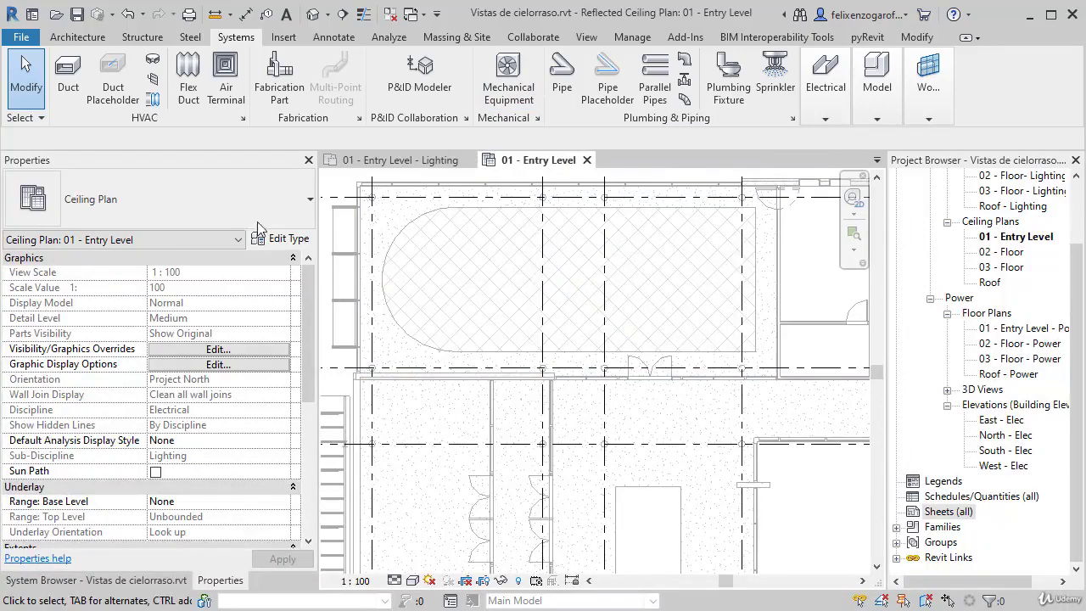
# In the East - Elec elevation, draw a horizontal reference plane beside the building, about 1877 mm above the second level line.
pyautogui.click(77, 39)
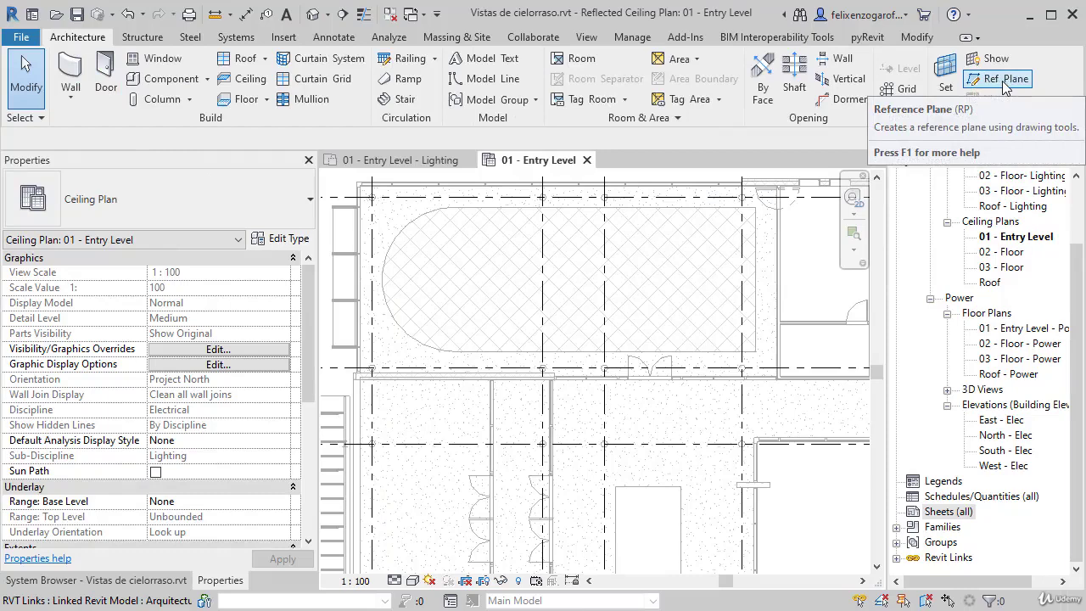
pyautogui.scroll(1, 1001, 309)
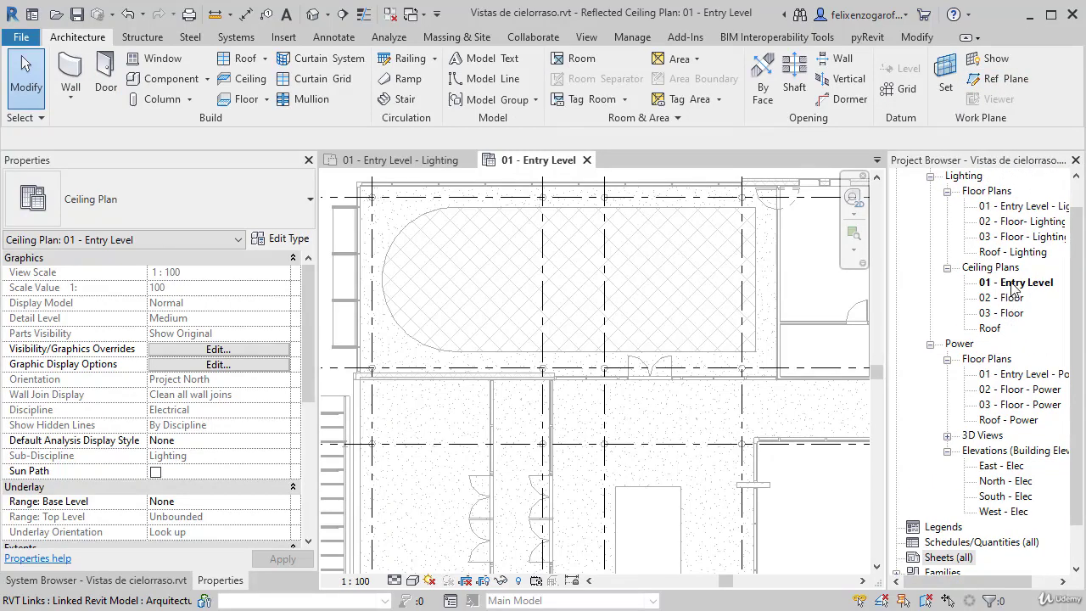
pyautogui.scroll(-1, 995, 373)
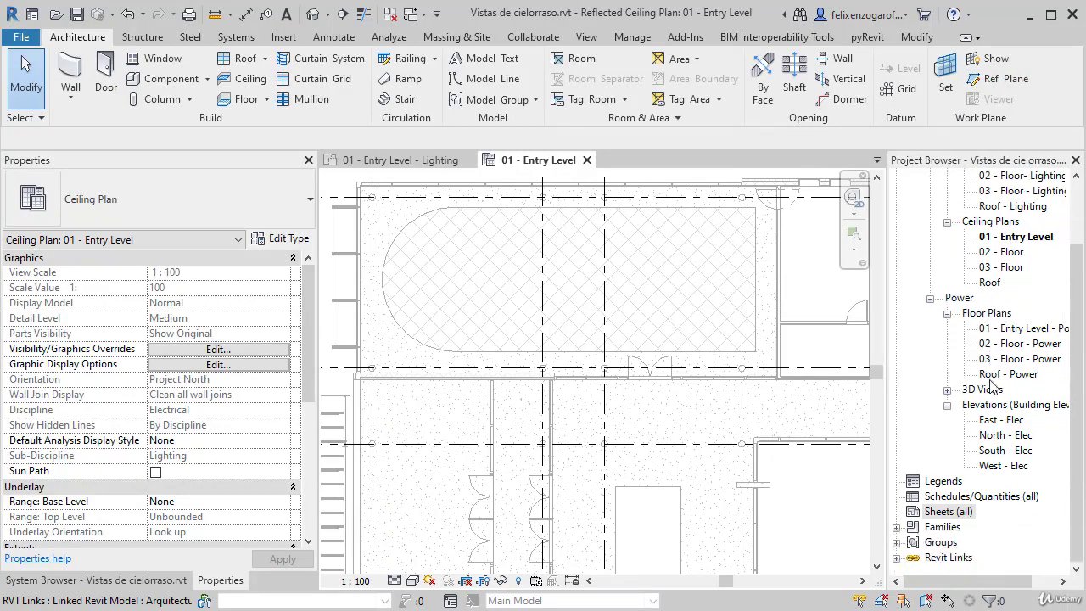
pyautogui.doubleClick(992, 421)
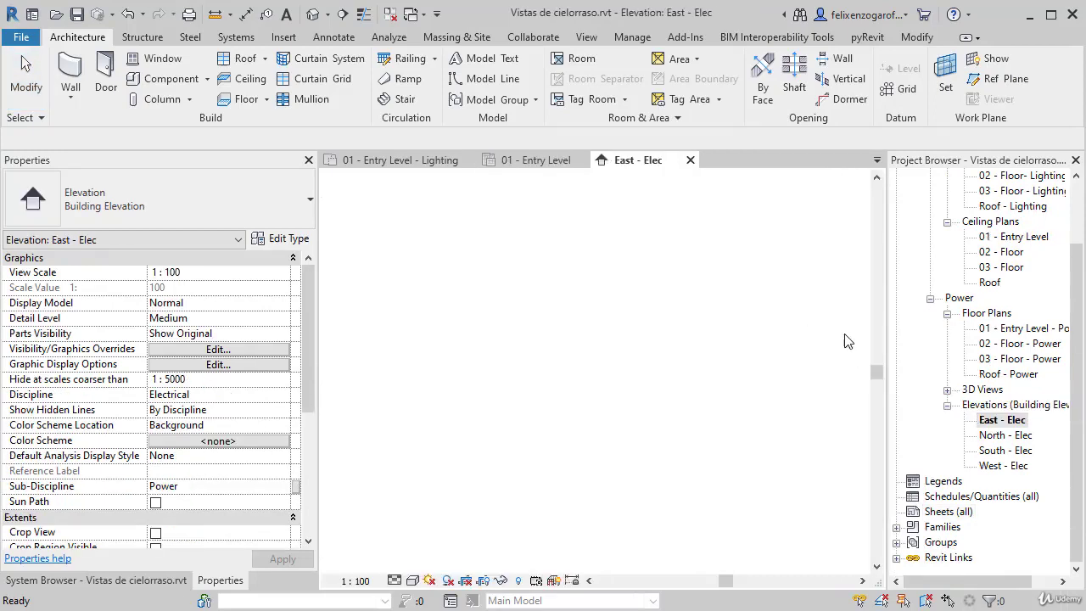
pyautogui.click(998, 81)
pyautogui.scroll(5, 540, 393)
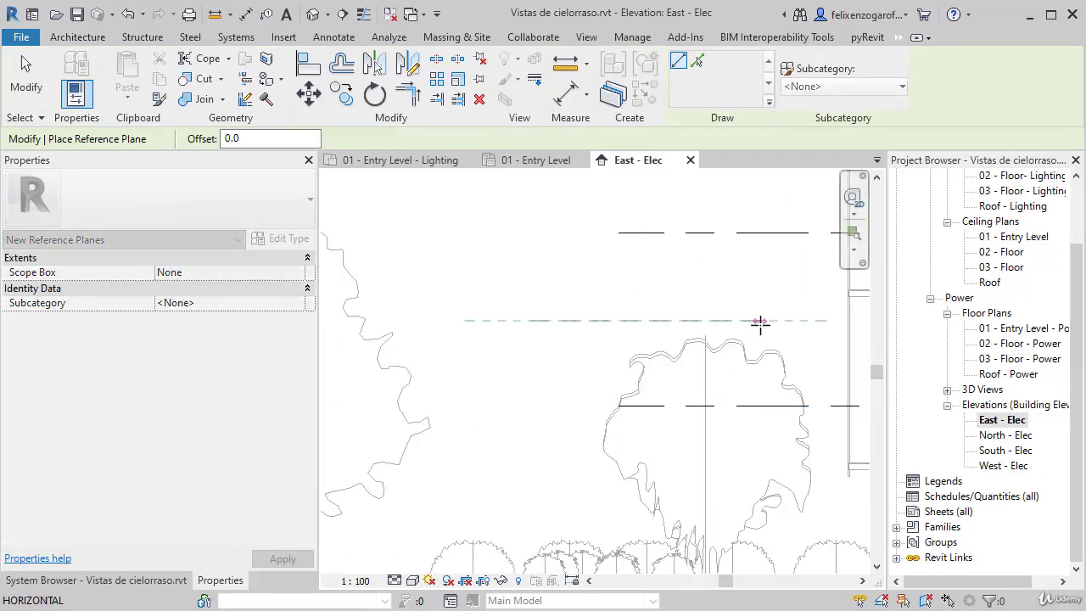
pyautogui.moveTo(759, 322); pyautogui.dragTo(490, 388, button='middle')
pyautogui.click(424, 305)
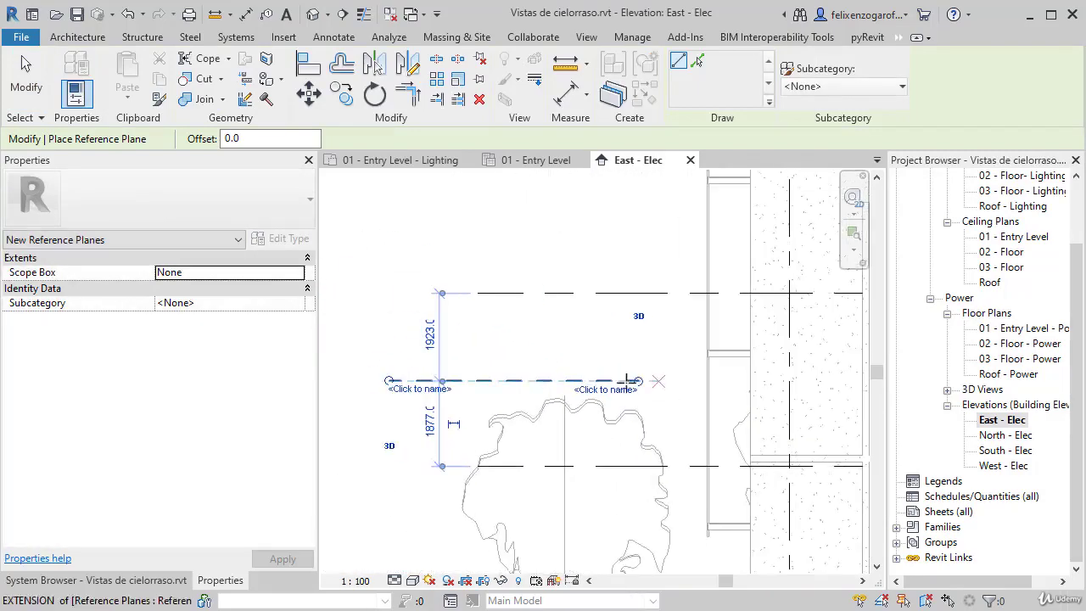
# Name the new reference plane Cielorraso.
pyautogui.click(605, 389)
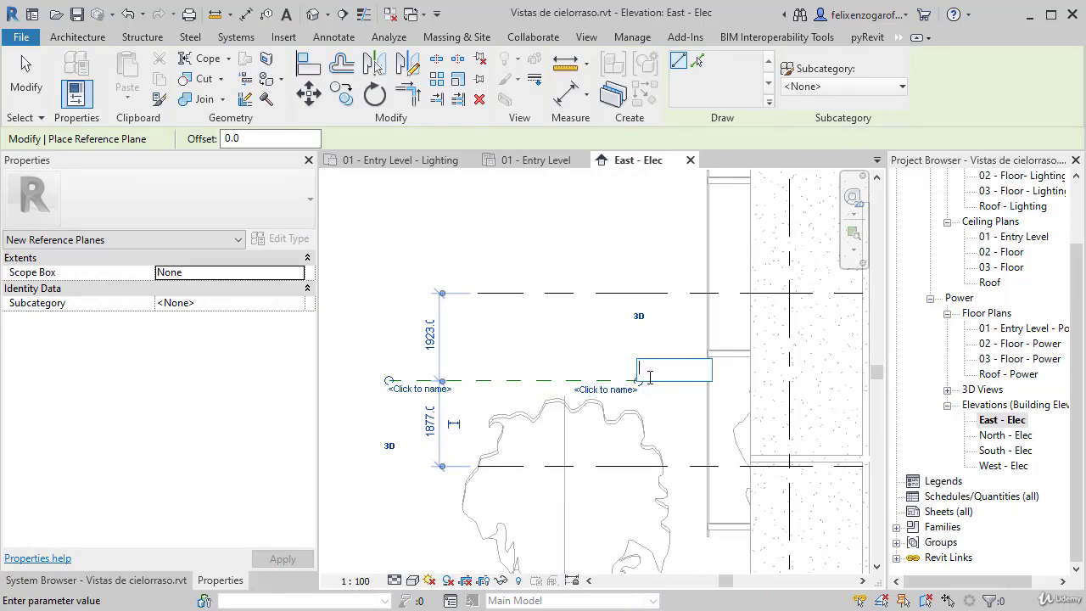
pyautogui.write('Cielorraso')
pyautogui.press('Return')
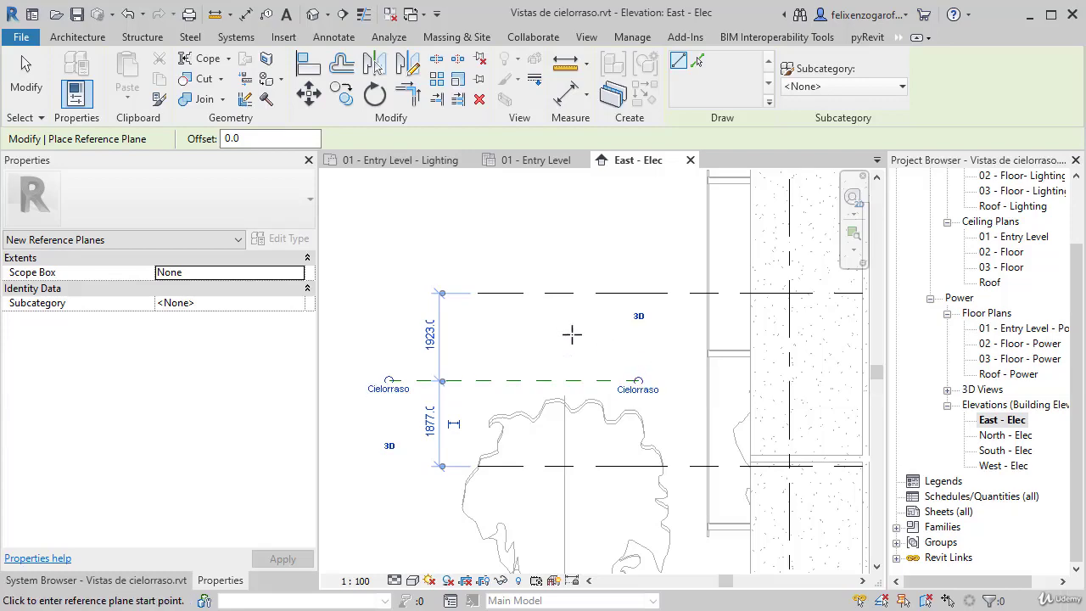
pyautogui.scroll(-4, 562, 338)
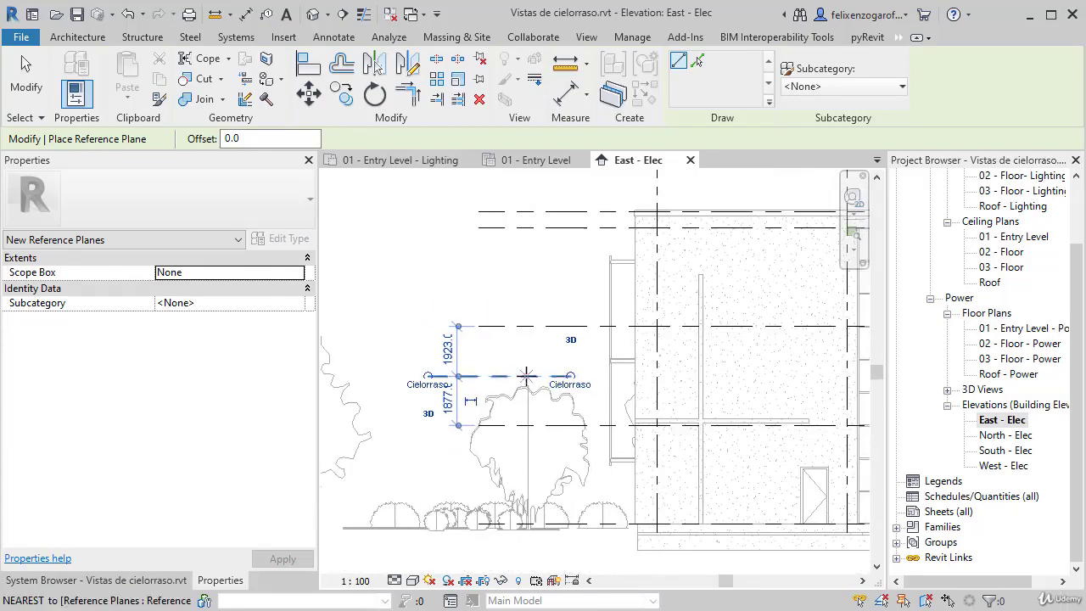
# Move the Cielorraso reference plane onto the building, about 2923 mm above the entry level line and below the second level line.
pyautogui.press('Escape')
pyautogui.press('Escape')
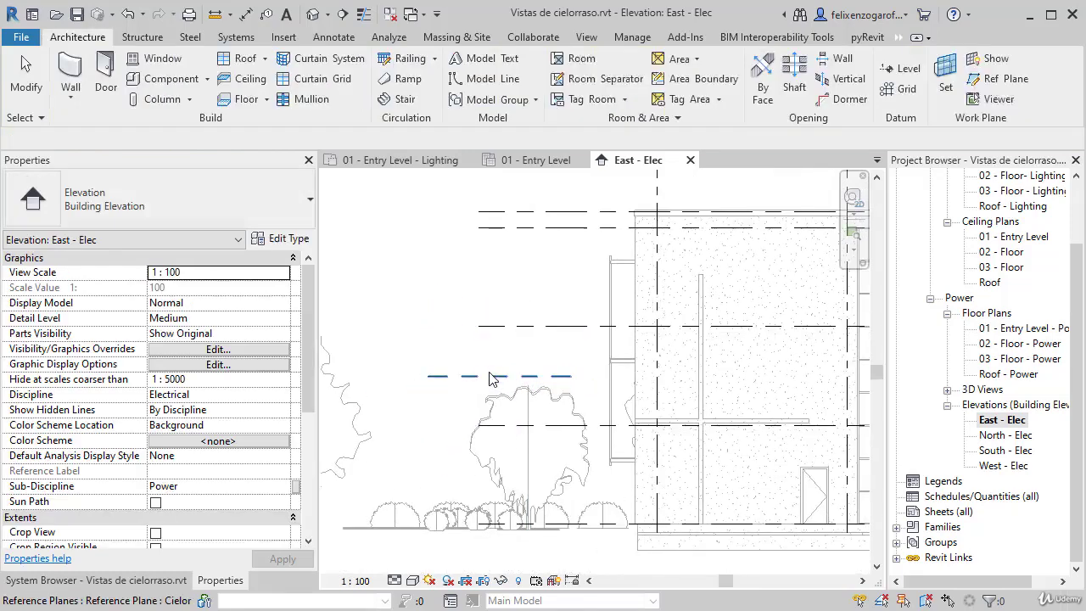
pyautogui.moveTo(516, 373); pyautogui.dragTo(734, 443)
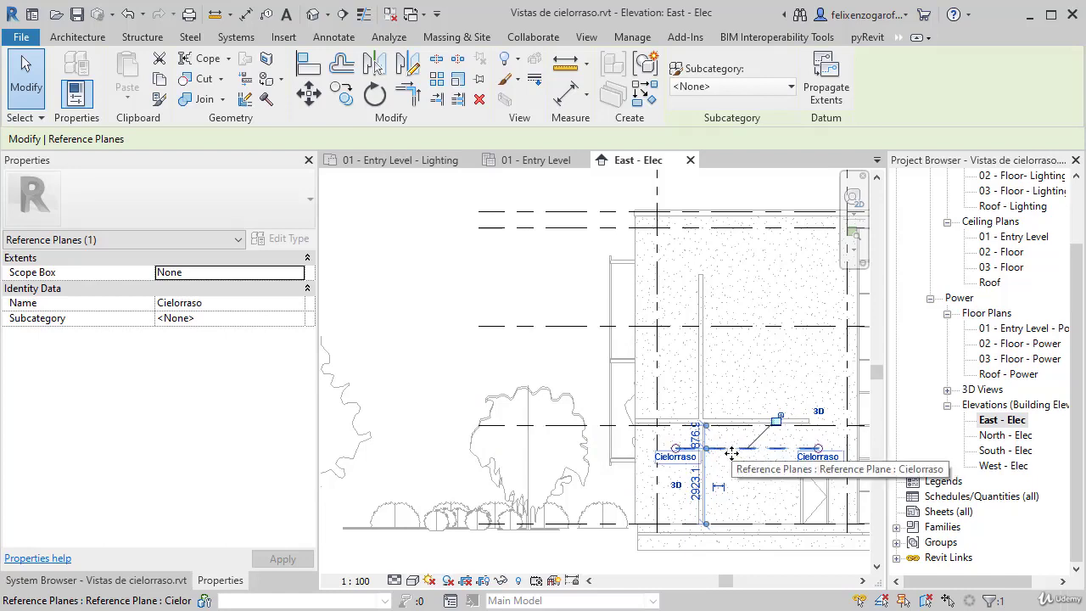
# Extend the G-side end of the Cielorraso reference plane along the building as far as grid line E.
pyautogui.moveTo(729, 455)
pyautogui.mouseDown(button='middle')
pyautogui.moveTo(621, 461)
pyautogui.moveTo(552, 383)
pyautogui.moveTo(538, 442)
pyautogui.mouseUp(button='middle')
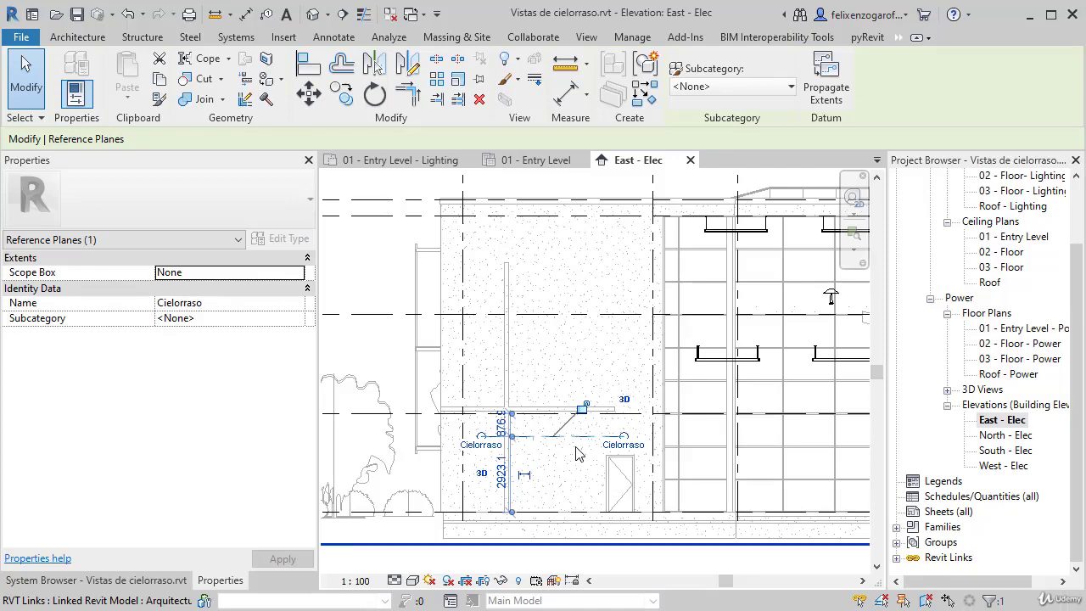
pyautogui.scroll(3, 544, 450)
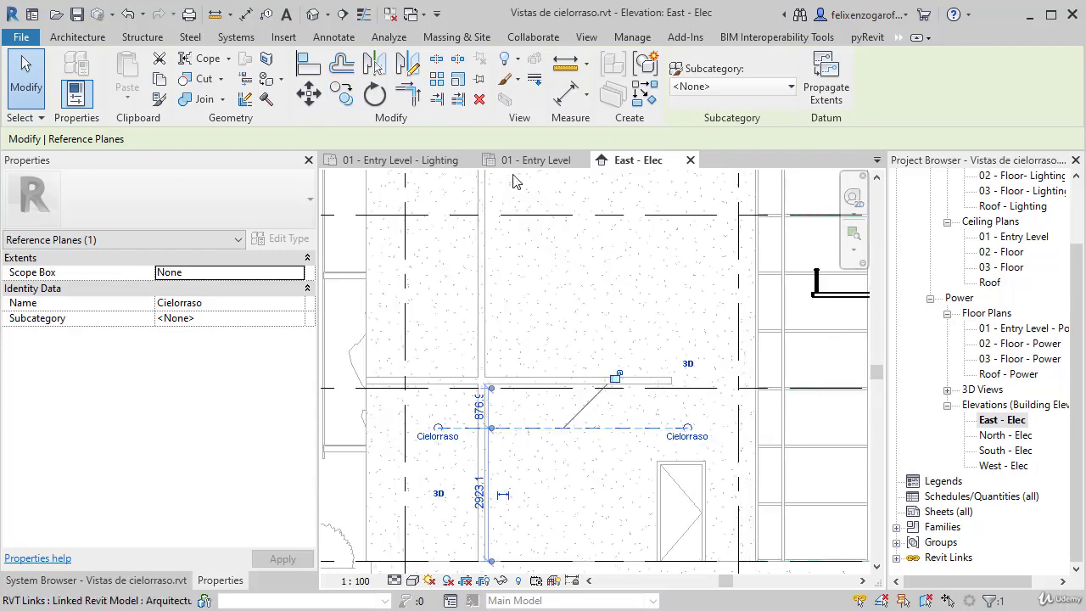
pyautogui.scroll(-3, 597, 430)
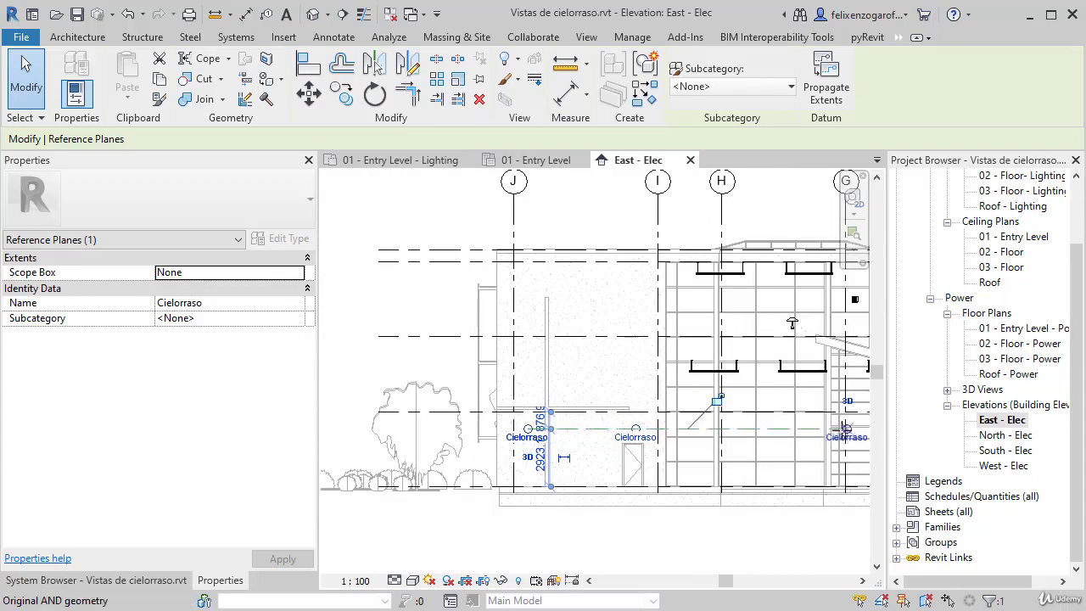
pyautogui.scroll(-2, 624, 422)
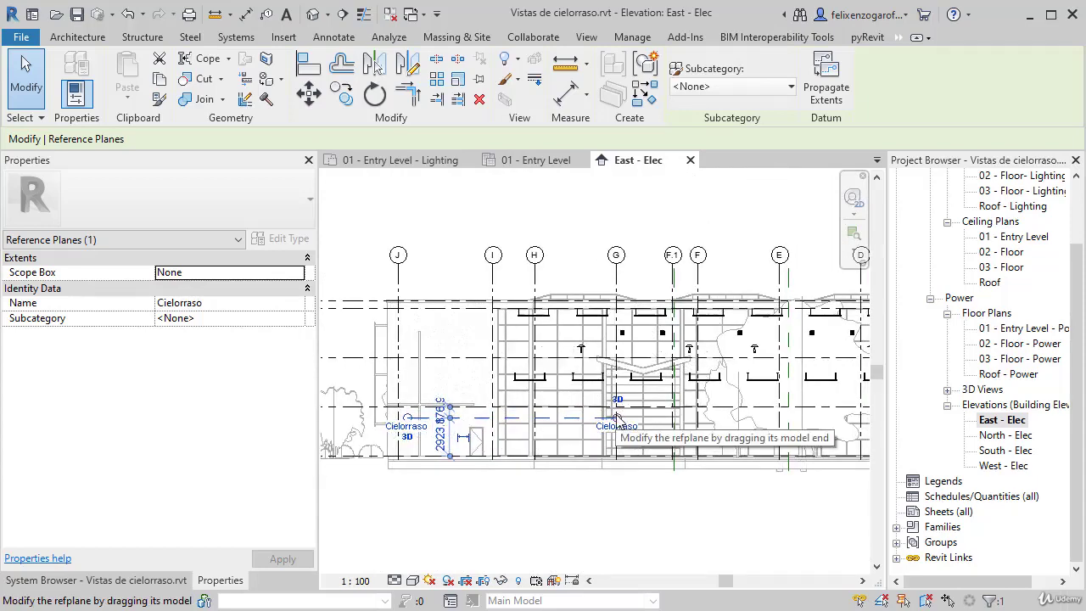
pyautogui.moveTo(618, 419); pyautogui.dragTo(781, 420)
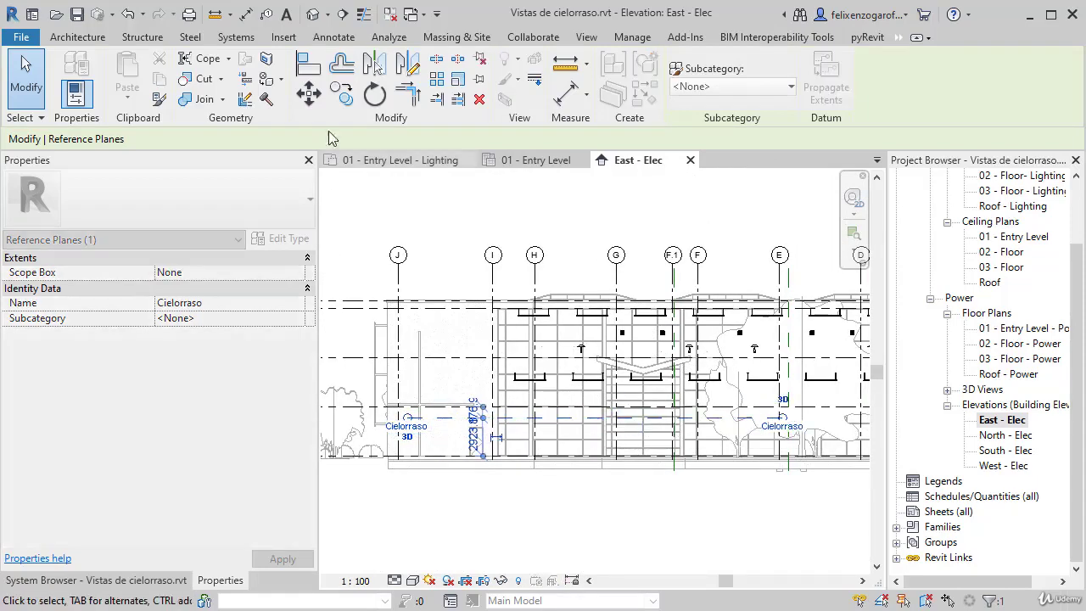
# Open the 01 - Entry Level - Lighting floor plan.
pyautogui.click(103, 40)
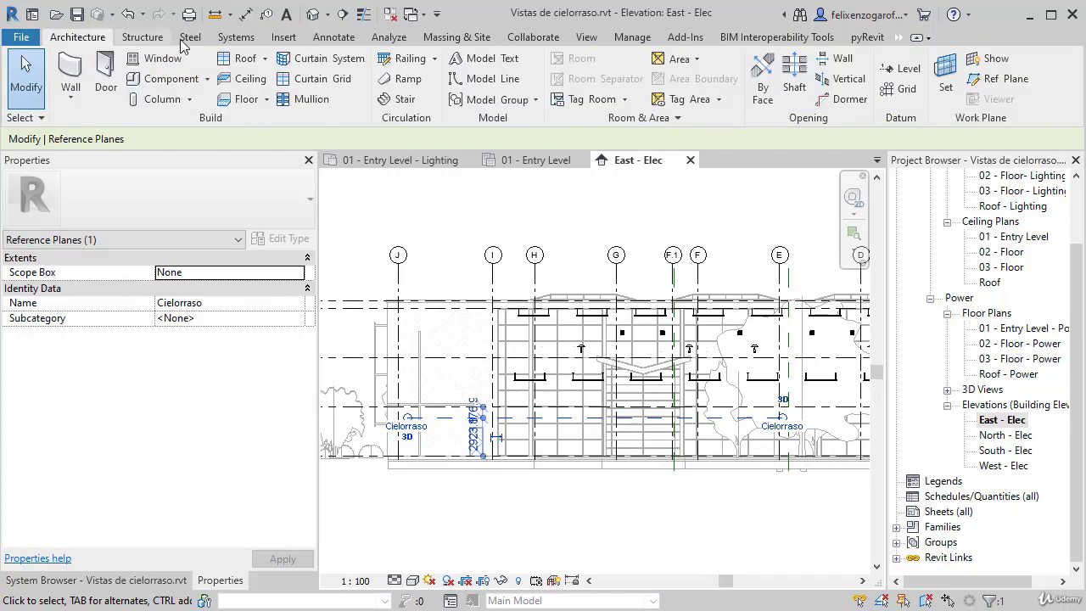
pyautogui.click(236, 37)
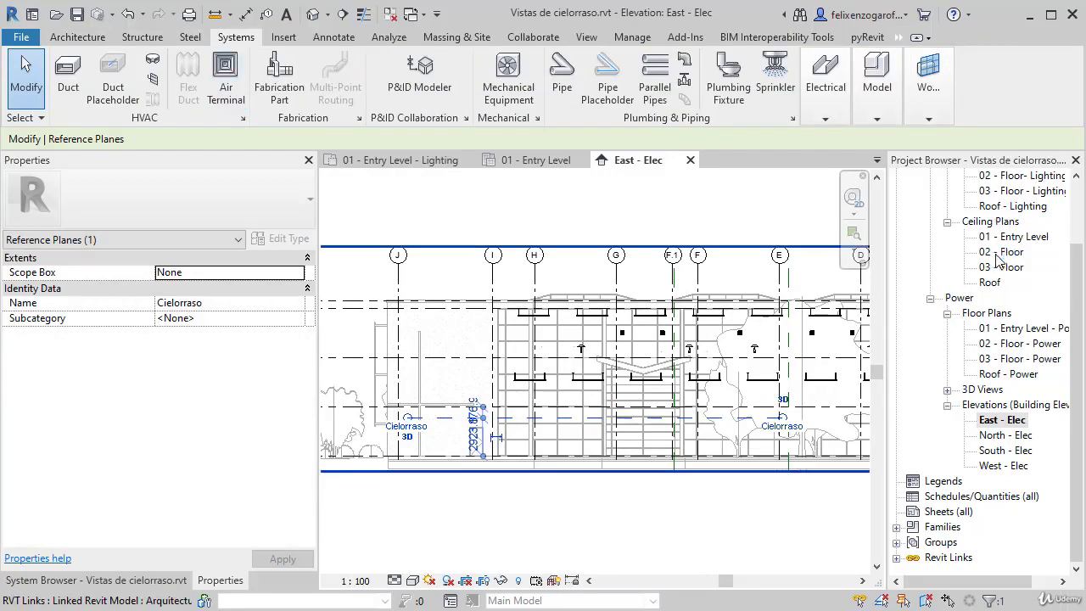
pyautogui.scroll(2, 998, 258)
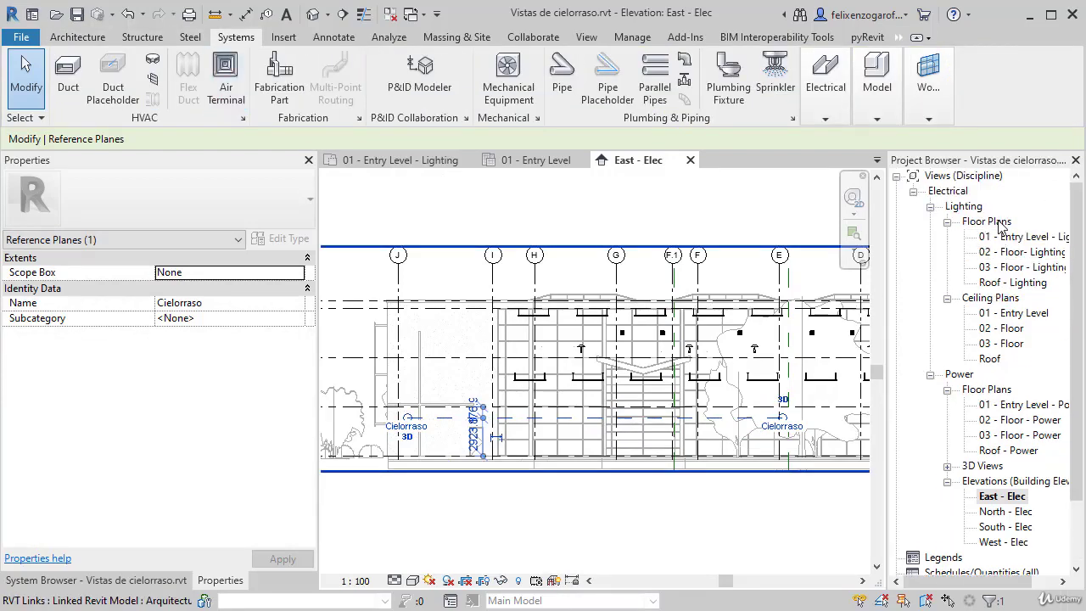
pyautogui.doubleClick(1018, 237)
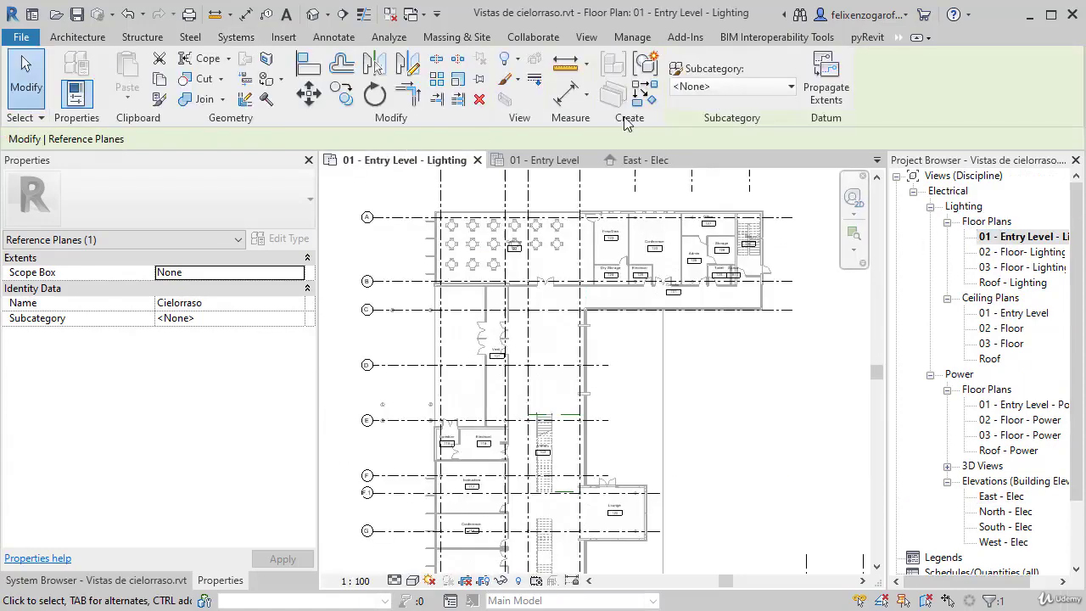
# Place one M_Plain Recessed Lighting Fixture 300x1200 - 120 near the cafeteria's double door, hosted on the Cielorraso reference plane as work plane.
pyautogui.click(236, 37)
pyautogui.moveTo(826, 89)
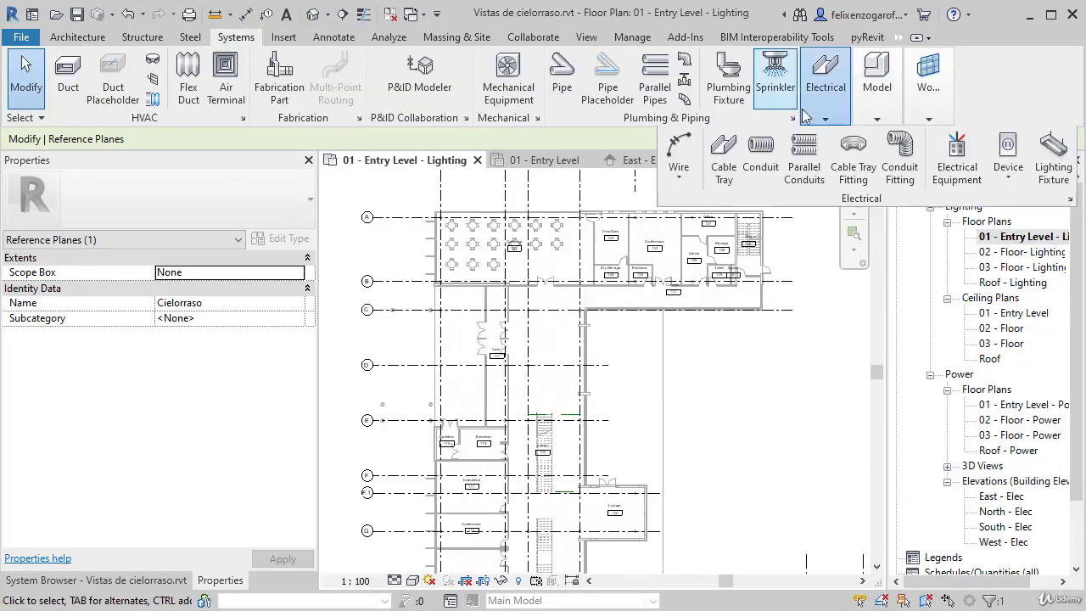
pyautogui.click(1052, 160)
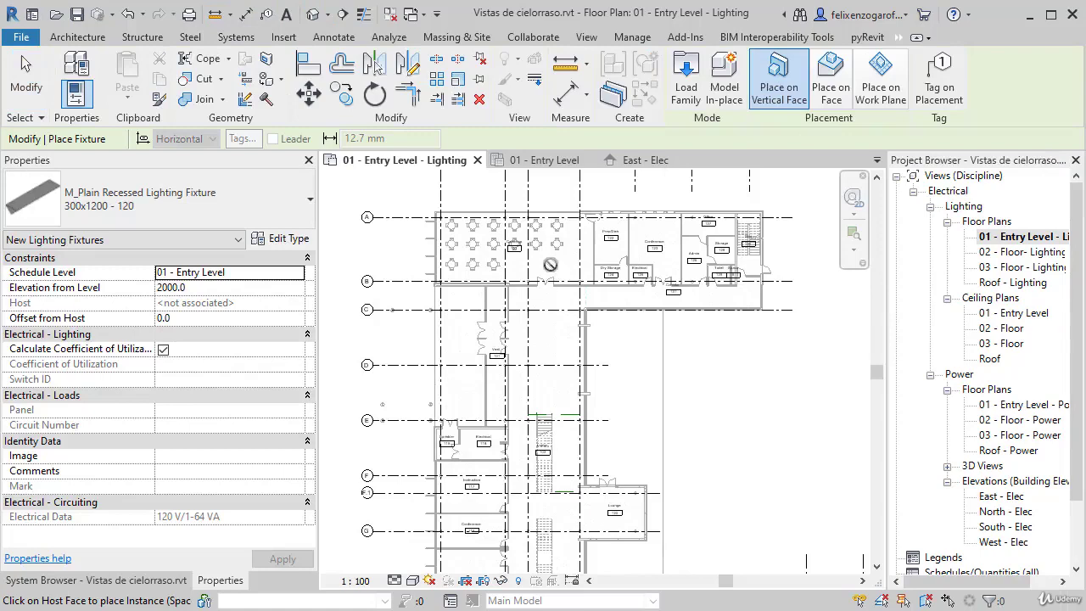
pyautogui.click(830, 81)
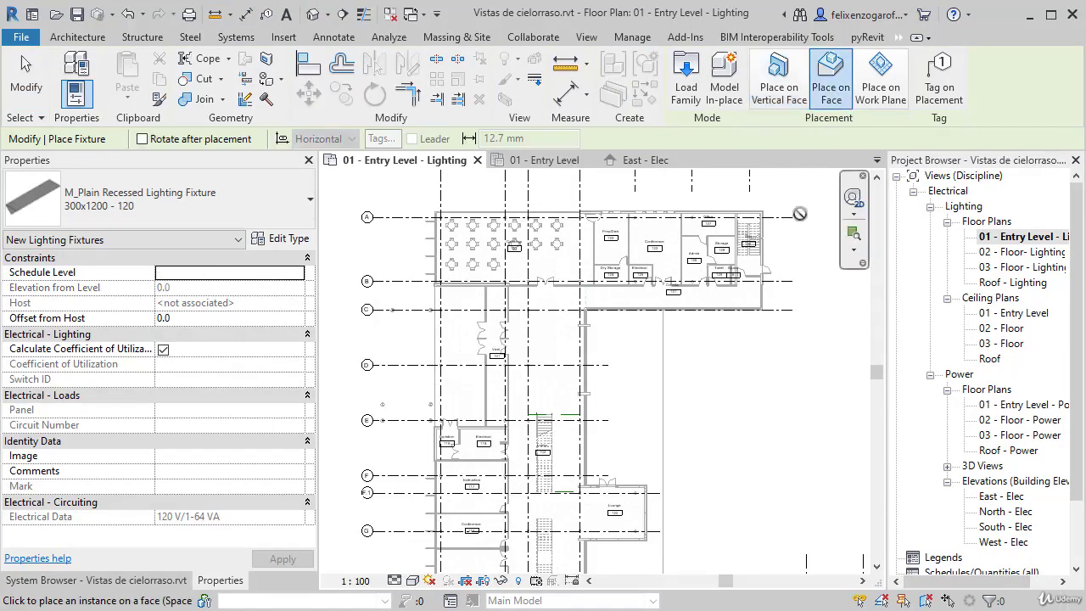
pyautogui.click(891, 100)
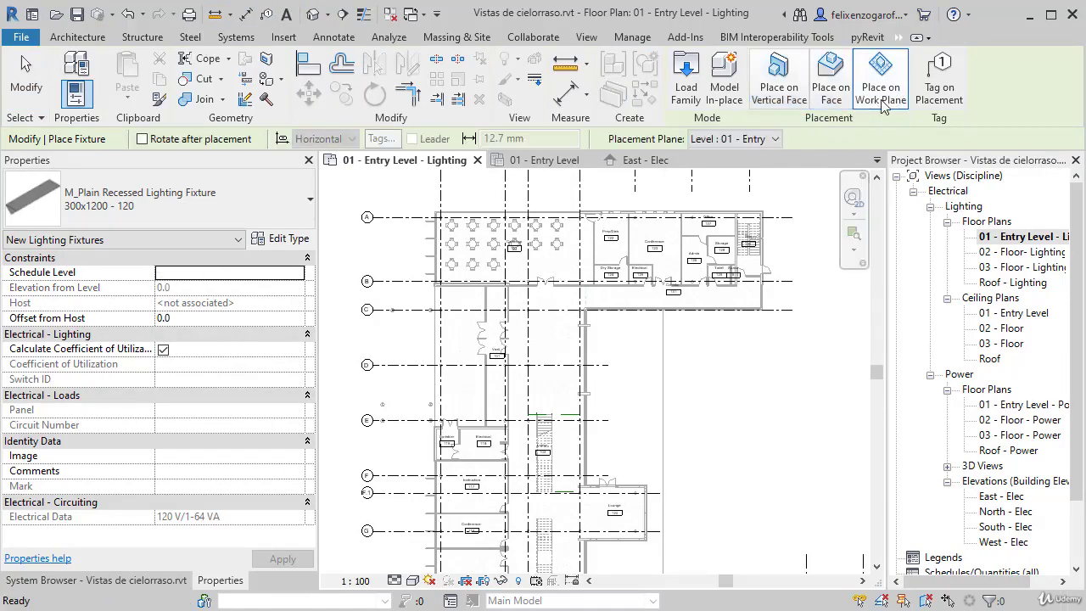
pyautogui.click(750, 142)
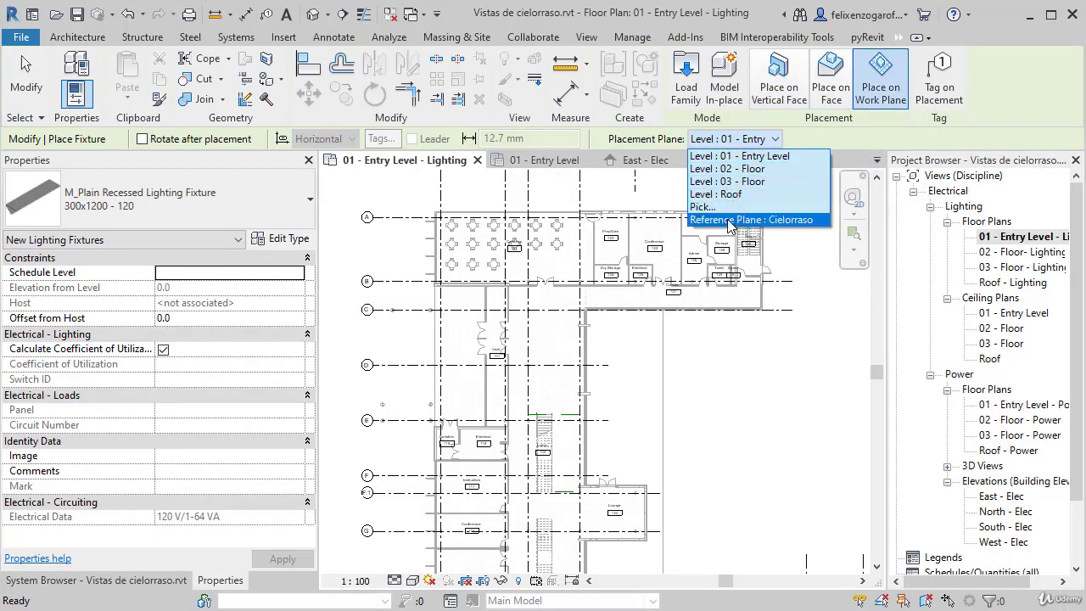
pyautogui.click(784, 220)
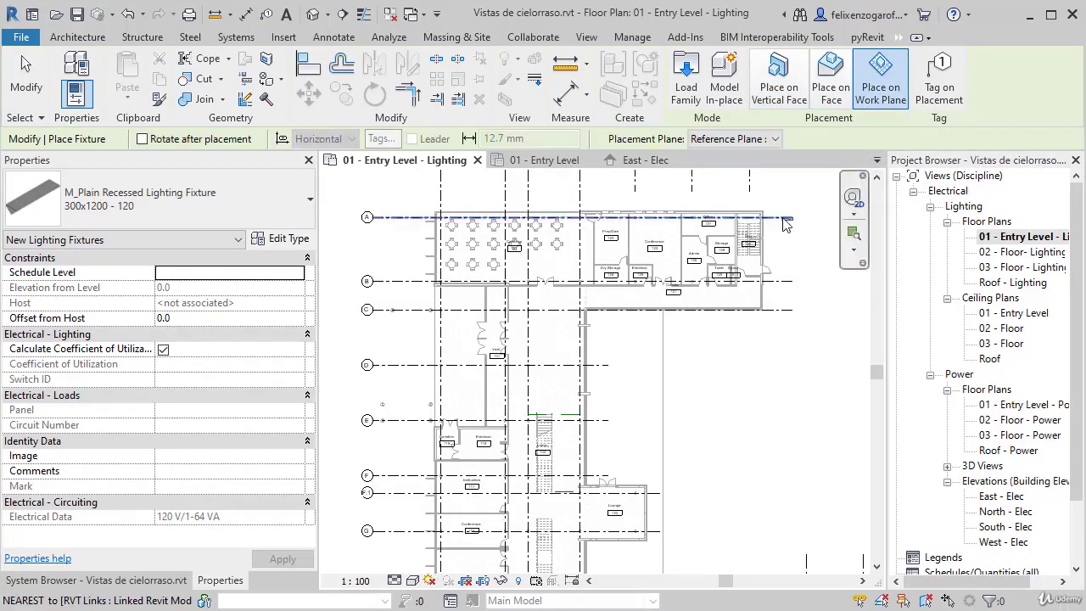
pyautogui.scroll(5, 535, 255)
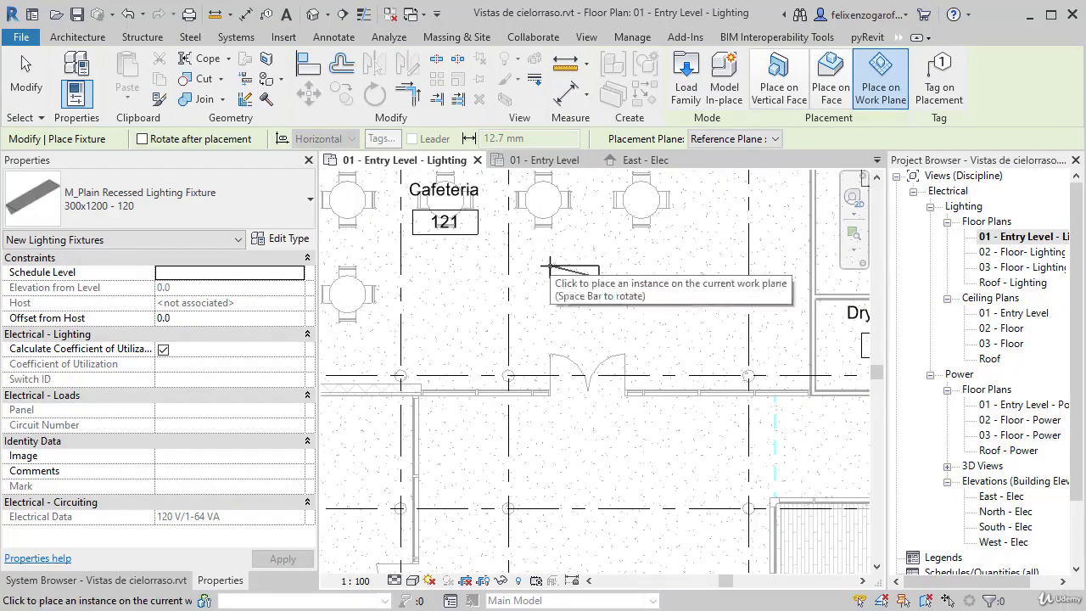
pyautogui.click(546, 268)
pyautogui.scroll(-2, 758, 254)
pyautogui.moveTo(757, 254); pyautogui.dragTo(691, 306, button='middle')
pyautogui.press('Escape')
pyautogui.press('Escape')
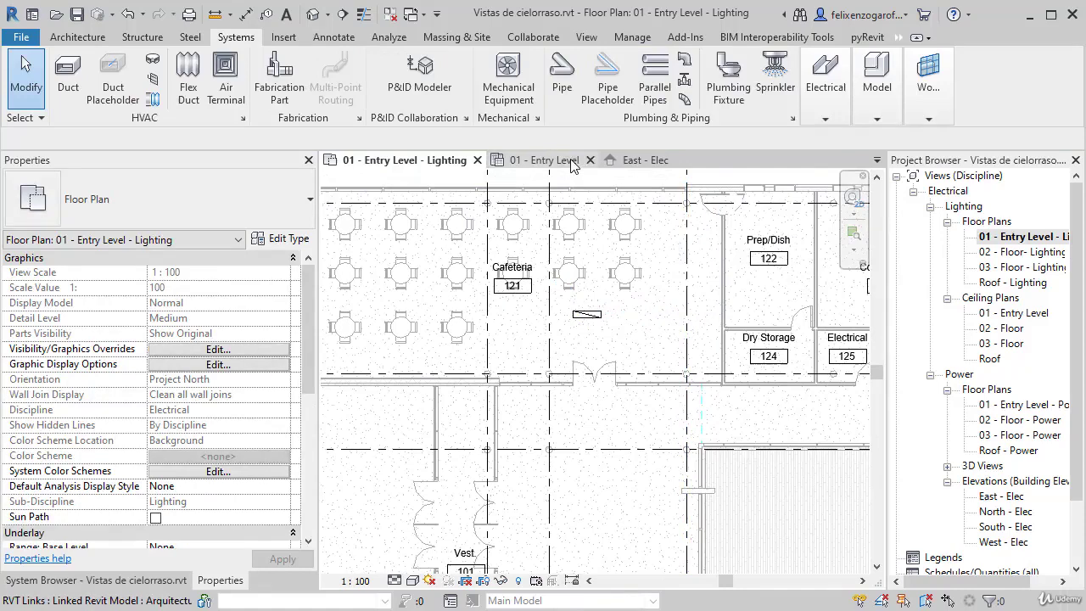
# In the East - Elec elevation, draw a second horizontal reference plane below Cielorraso, about 2041 mm above the entry level line.
pyautogui.click(628, 160)
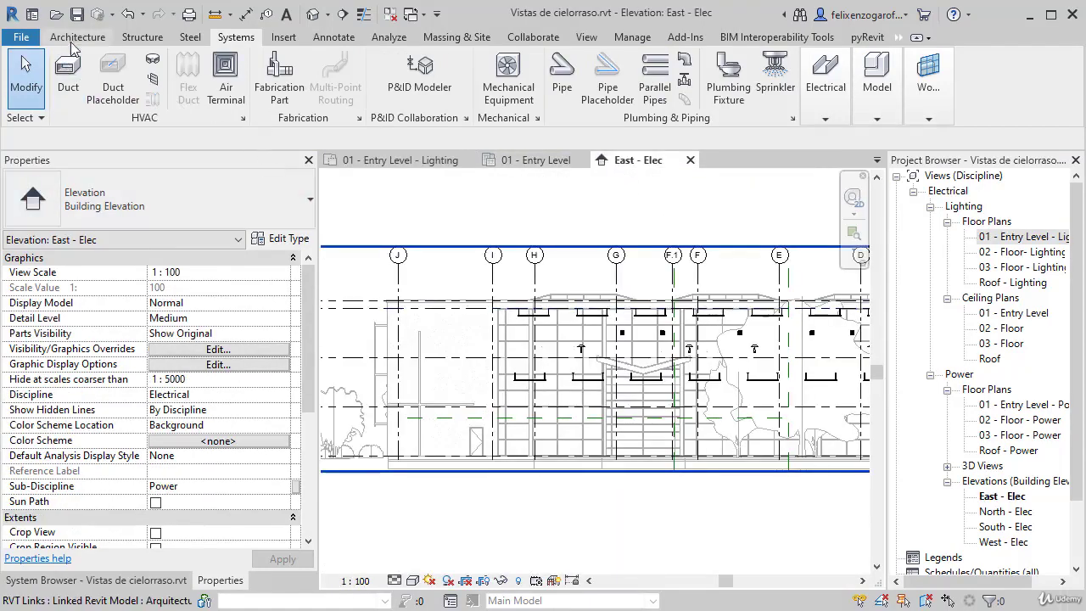
pyautogui.click(77, 36)
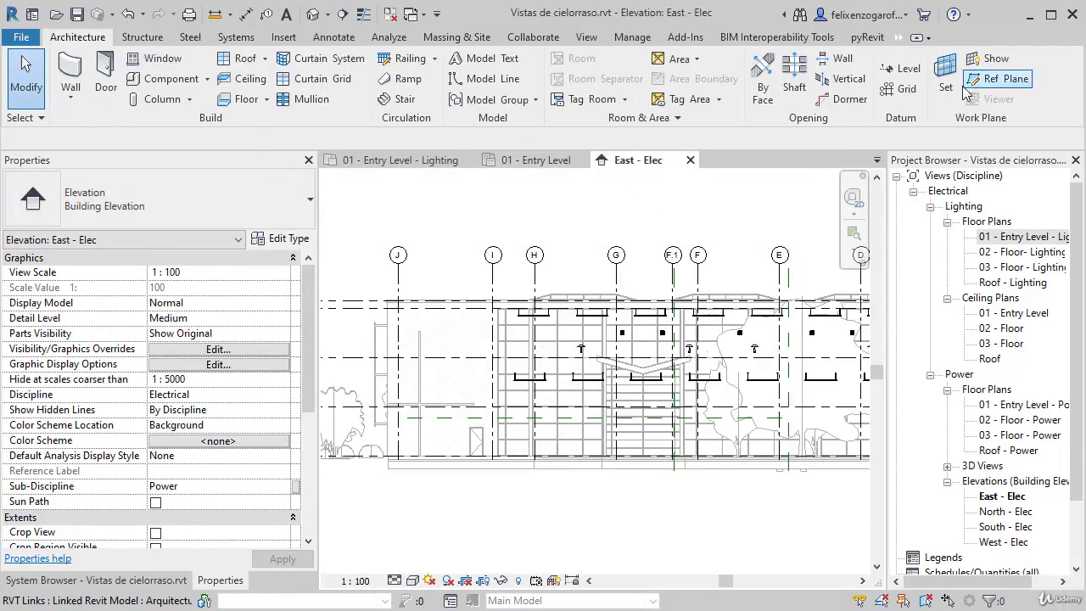
pyautogui.click(994, 79)
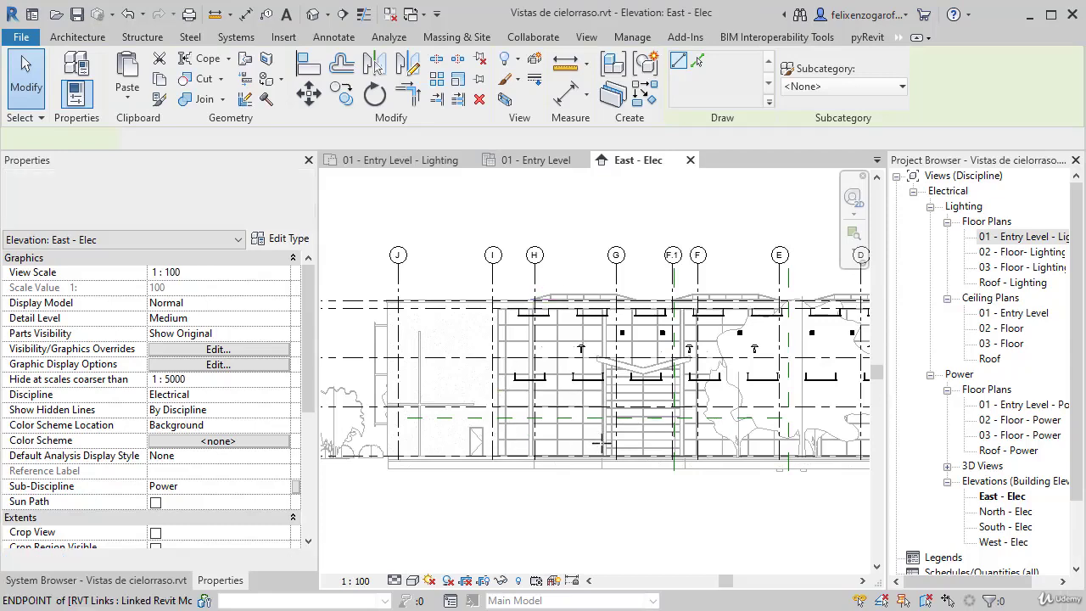
pyautogui.scroll(4, 491, 432)
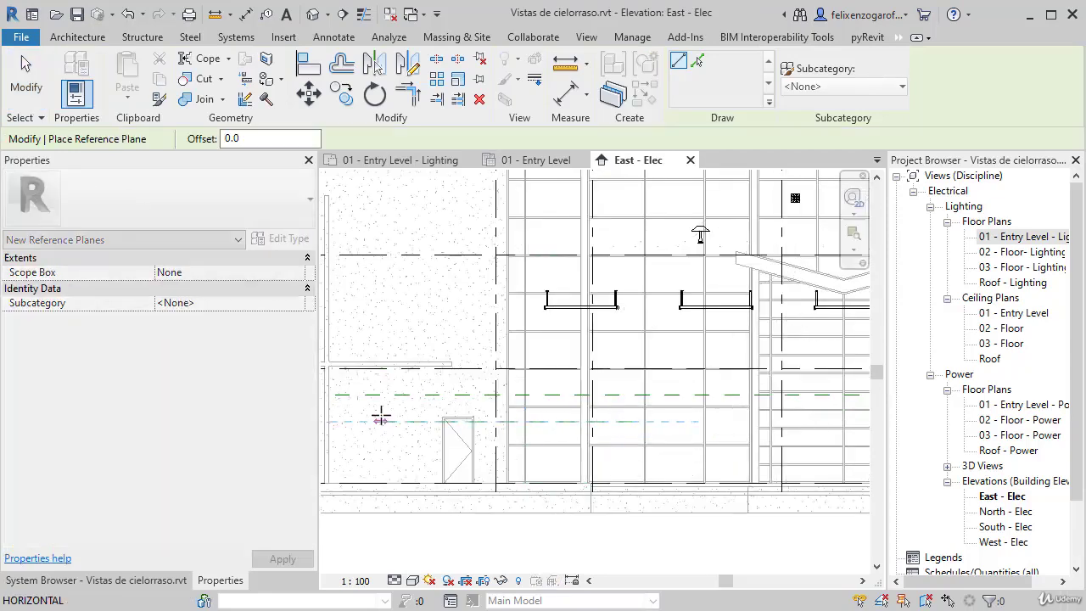
pyautogui.click(381, 421)
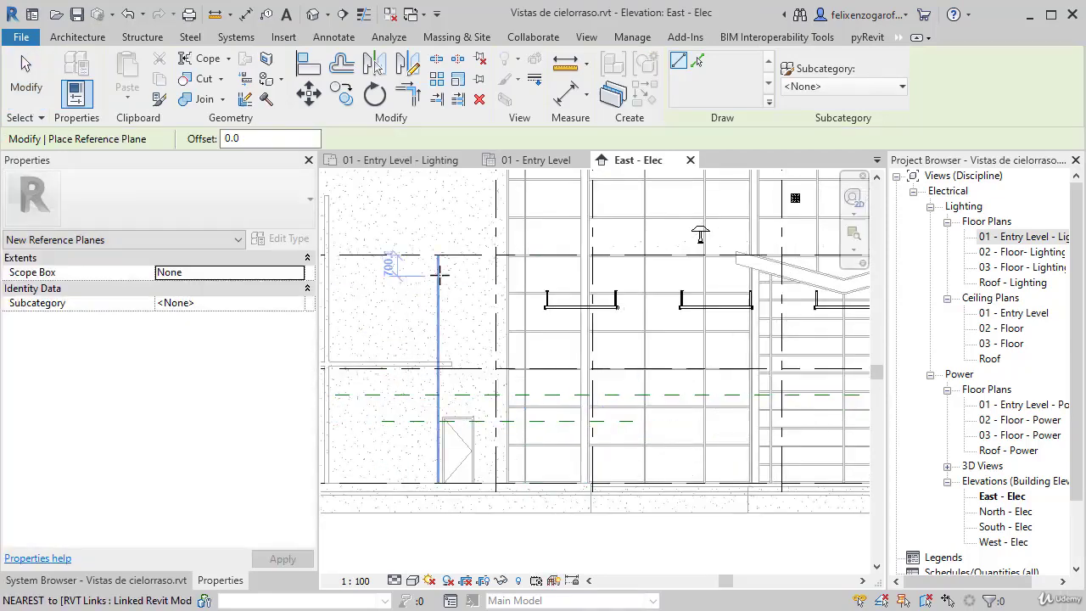
pyautogui.press('Escape')
pyautogui.press('Escape')
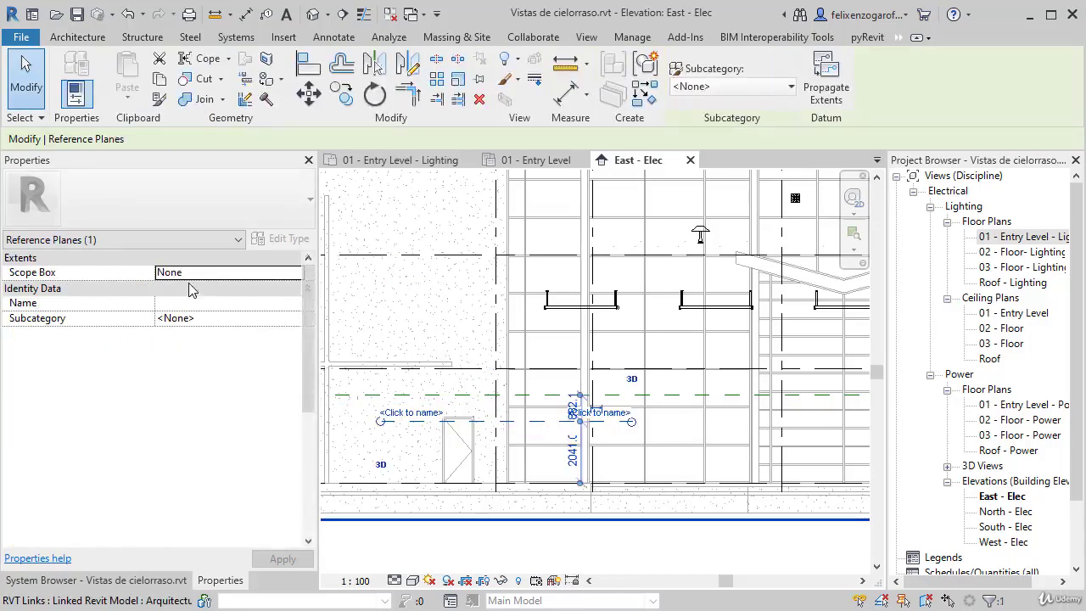
# Name the second reference plane Planod.
pyautogui.click(201, 273)
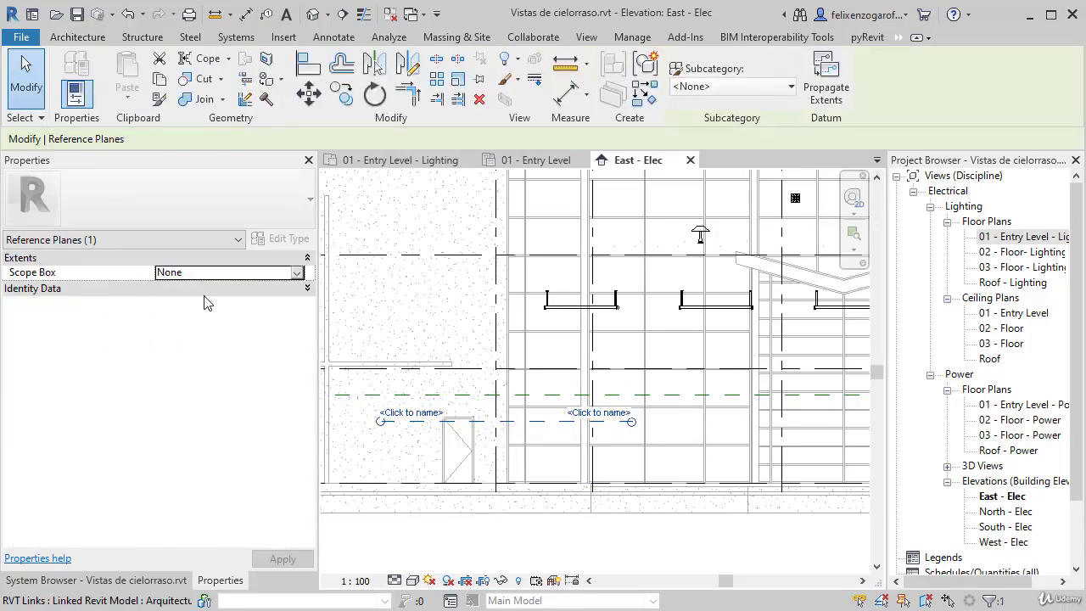
pyautogui.click(204, 292)
pyautogui.click(192, 302)
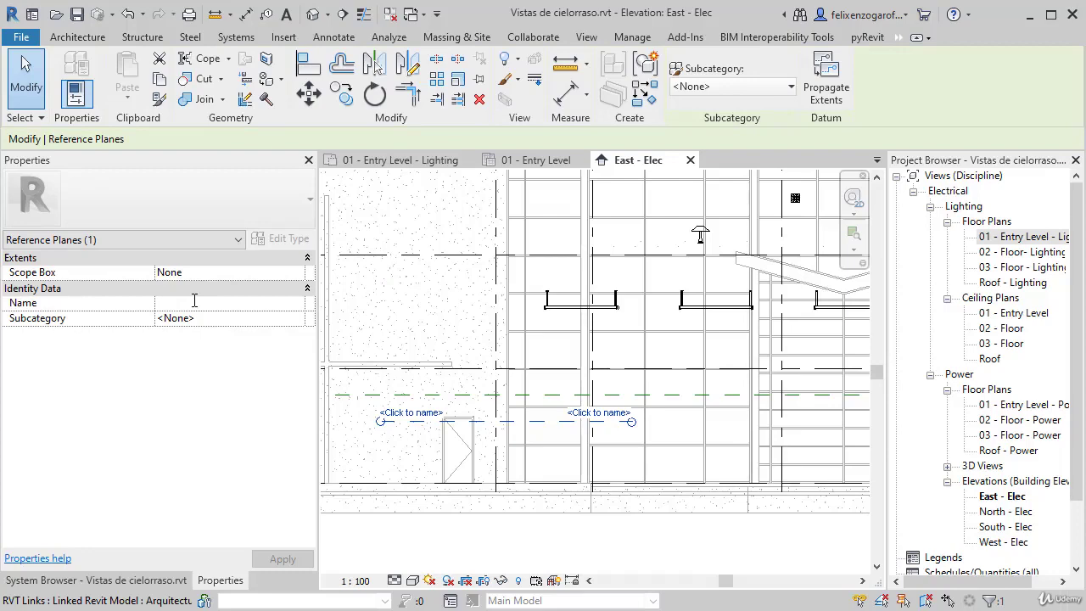
pyautogui.write('Planod')
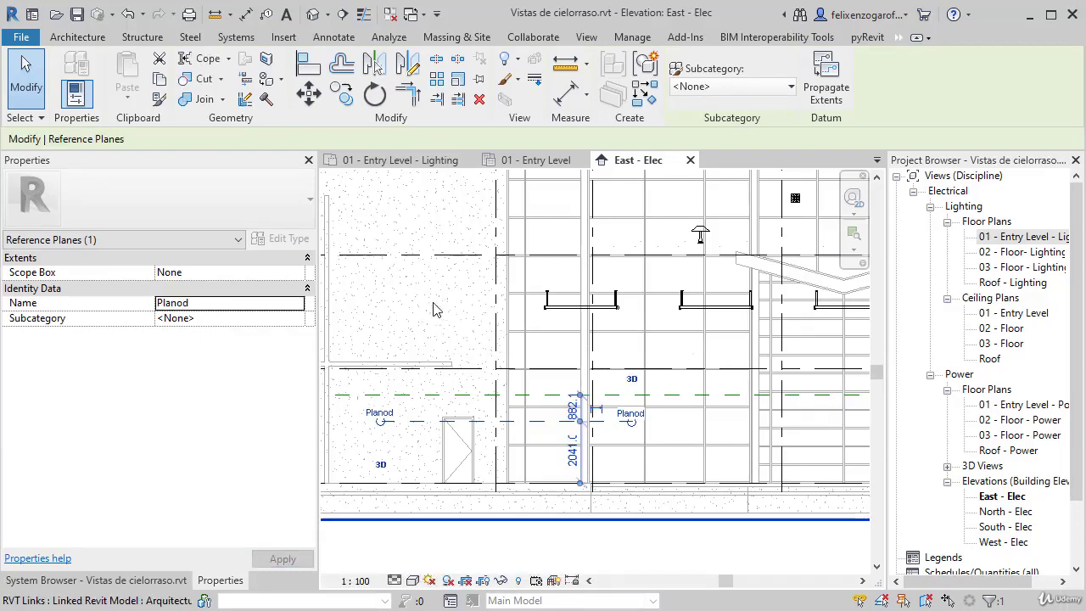
# On the 01 - Entry Level - Lighting floor plan, place another 300x1200 - 120 recessed fixture beside the first, using Planod as the placement plane.
pyautogui.click(369, 161)
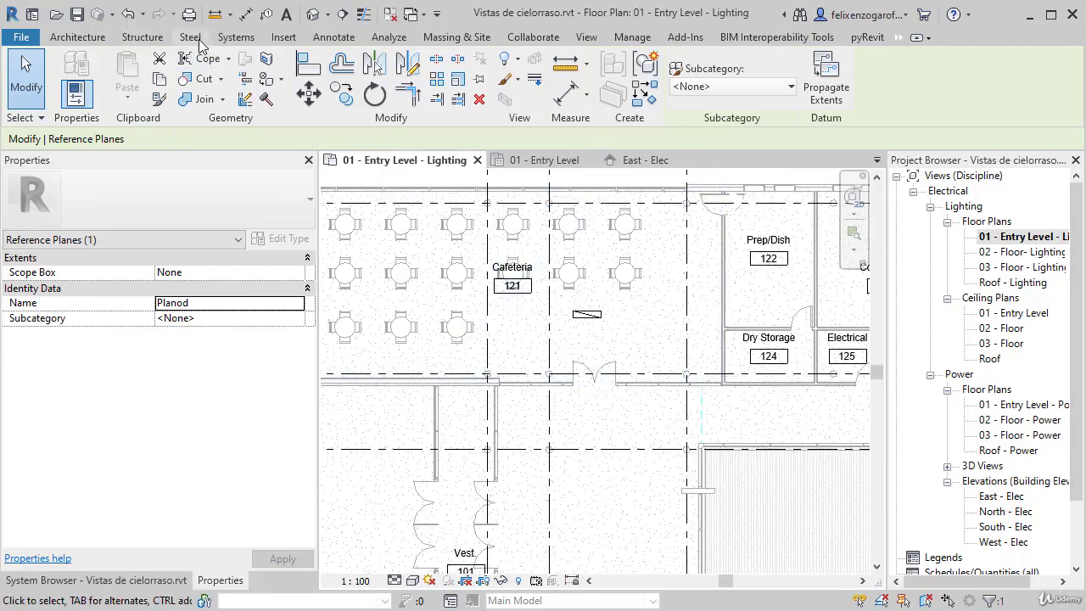
pyautogui.click(236, 38)
pyautogui.moveTo(825, 89)
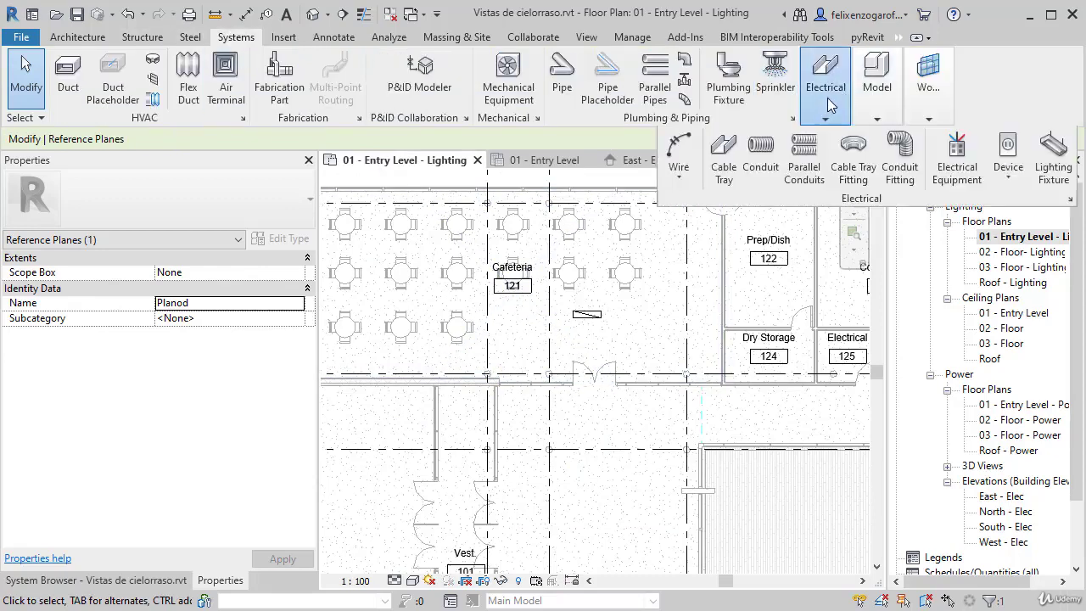
pyautogui.click(1054, 158)
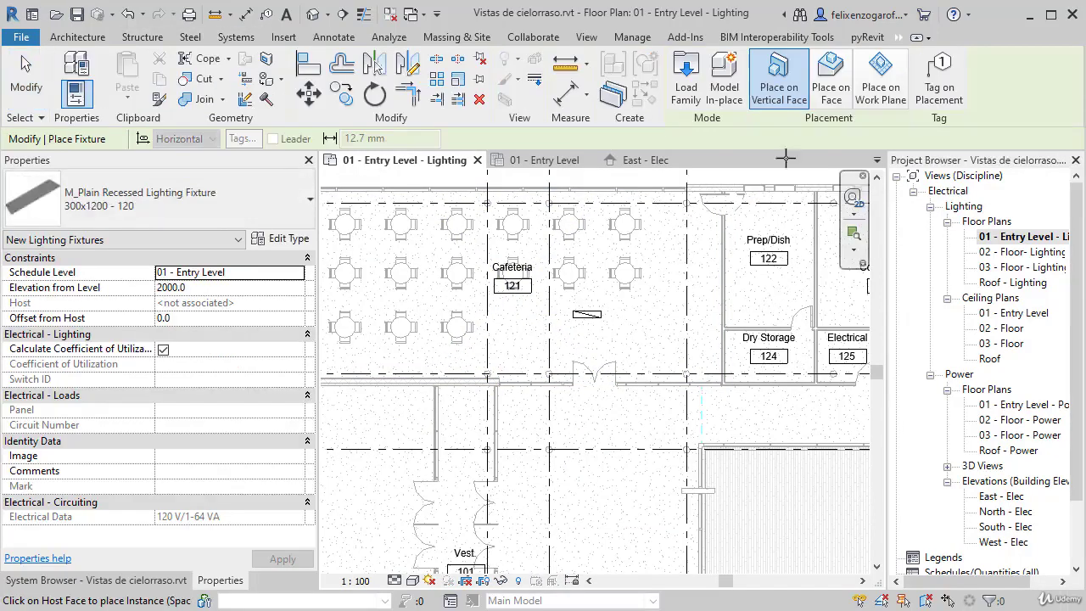
pyautogui.click(882, 89)
pyautogui.click(732, 138)
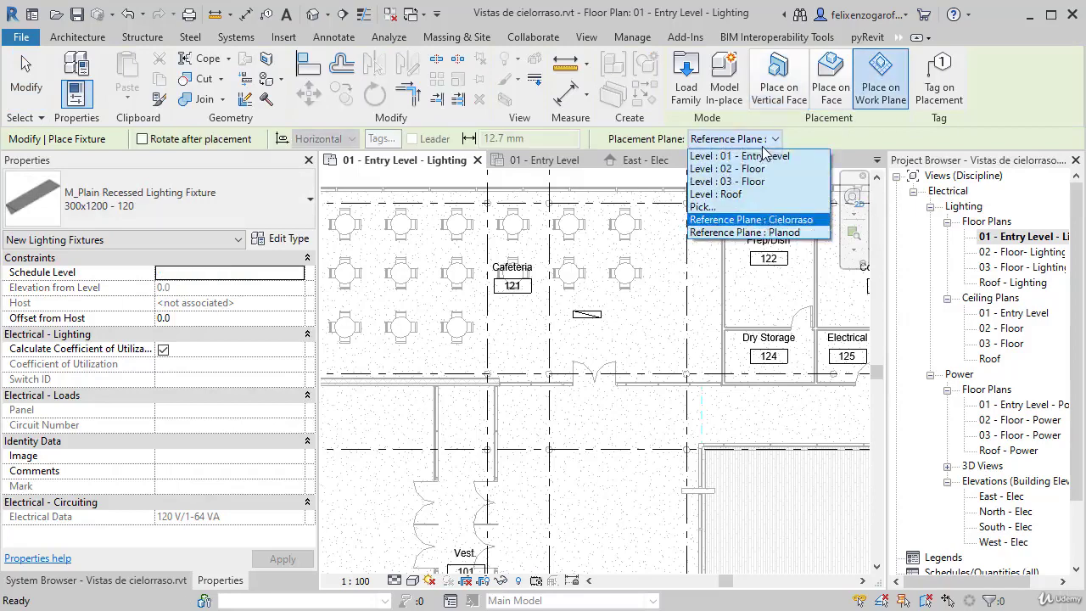
pyautogui.click(750, 232)
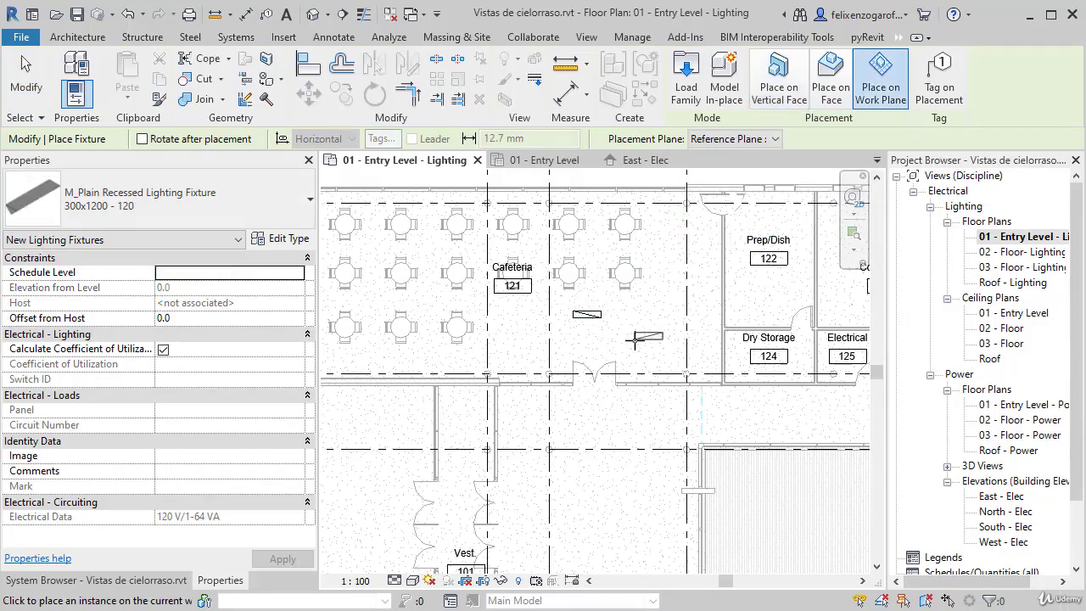
pyautogui.click(635, 337)
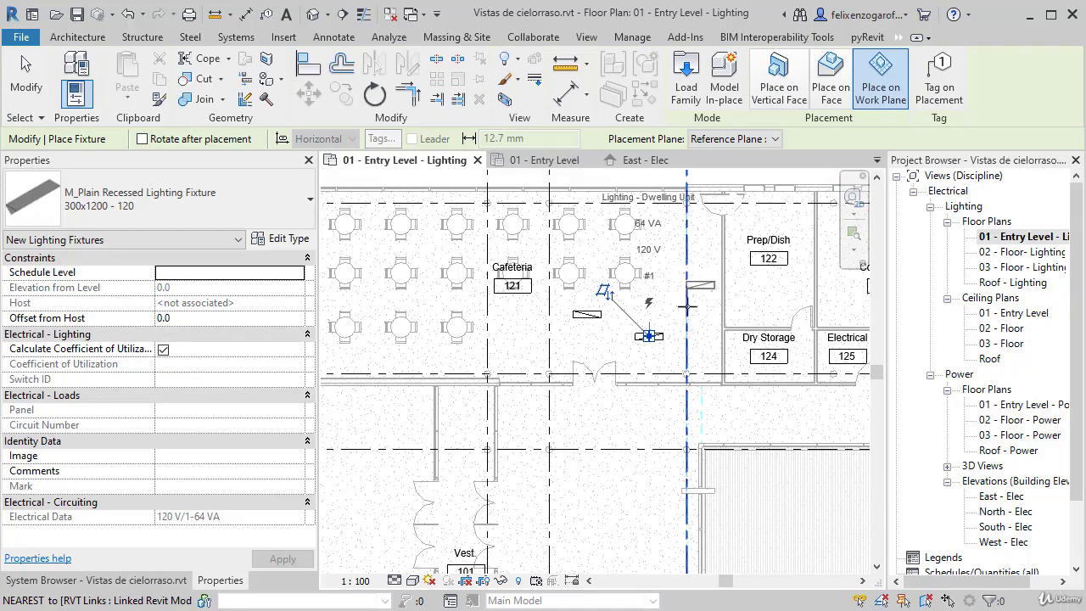
pyautogui.press('Escape')
pyautogui.press('Escape')
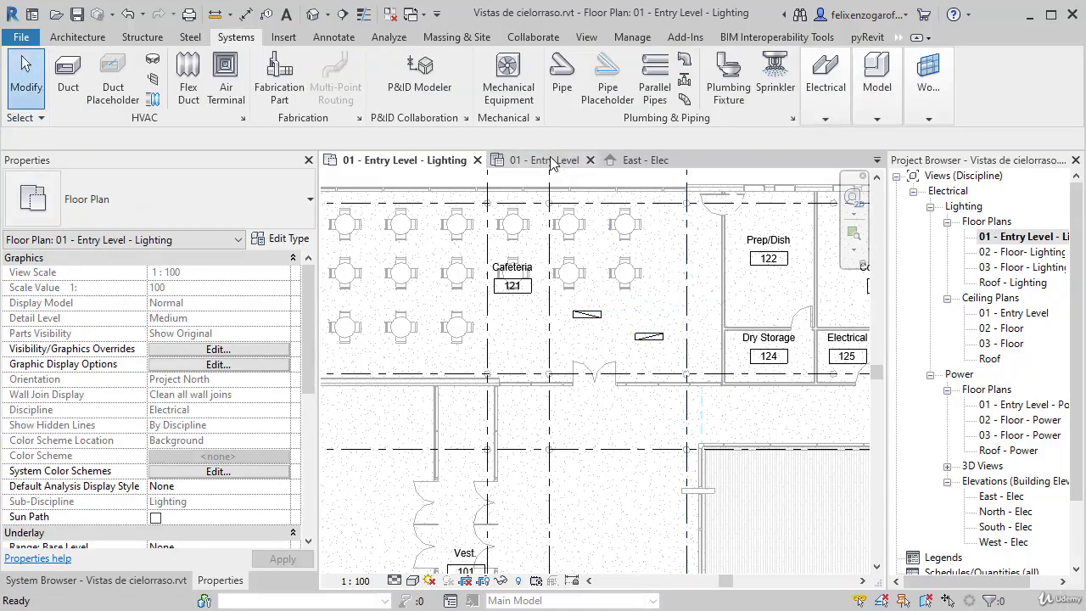
# Draw a building section line across the cafeteria, just below the two recessed fixtures, ending near the Dry Storage wall.
pyautogui.scroll(-2, 378, 286)
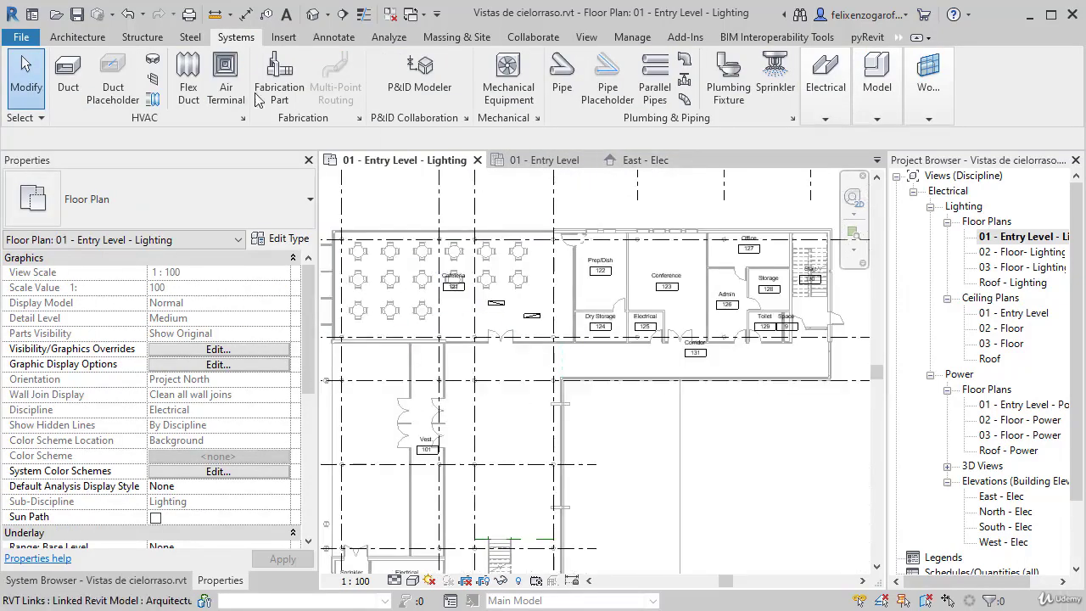
pyautogui.click(585, 38)
pyautogui.click(519, 79)
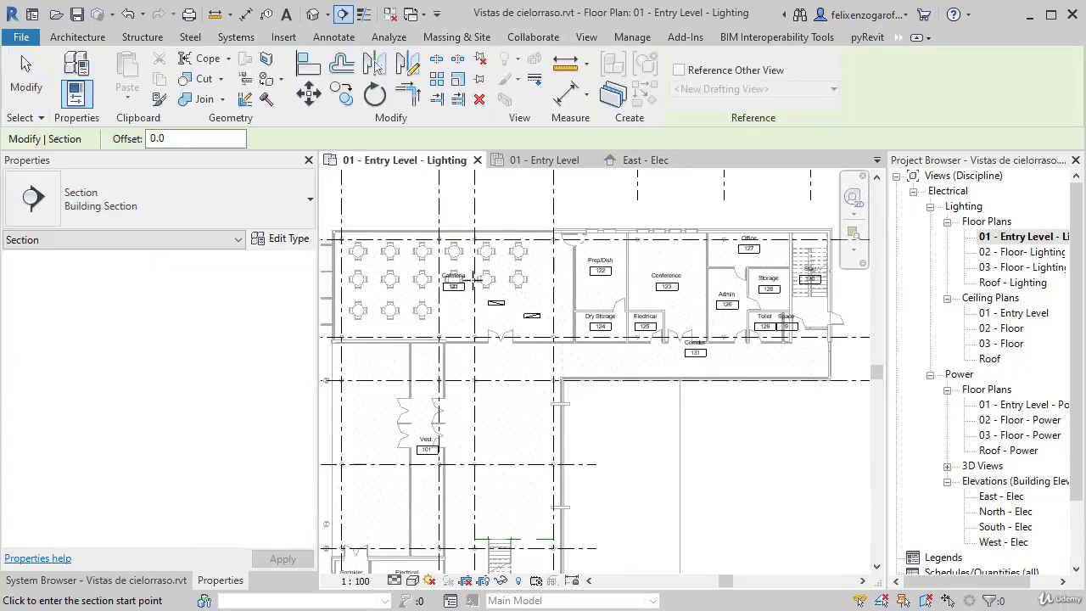
pyautogui.click(434, 321)
pyautogui.click(570, 315)
pyautogui.press('Escape')
pyautogui.press('Escape')
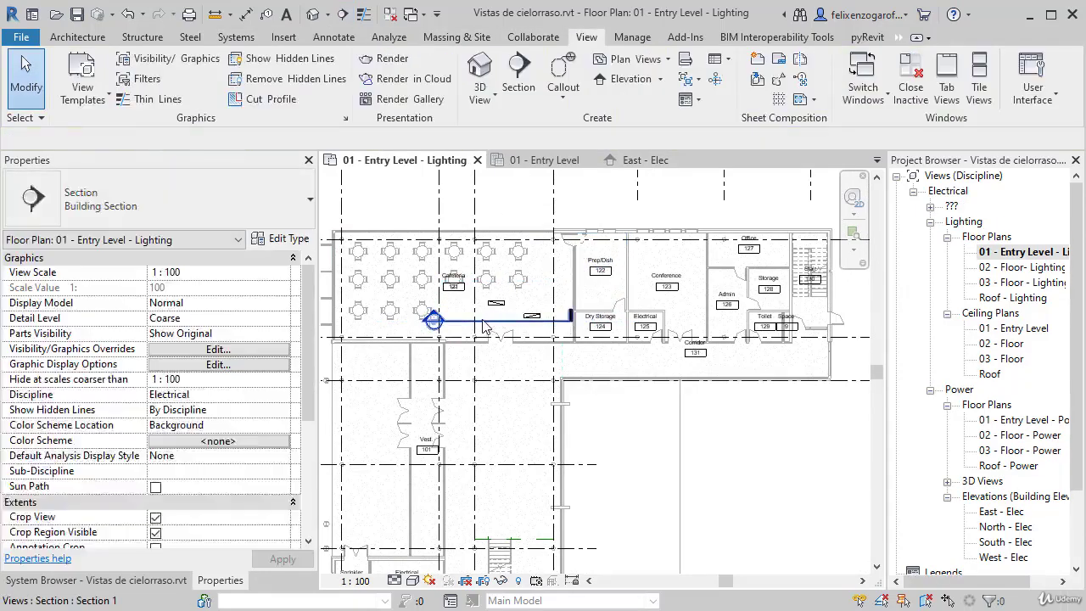
# Open the view of the new cafeteria section.
pyautogui.click(484, 321)
pyautogui.rightClick(481, 322)
pyautogui.click(540, 411)
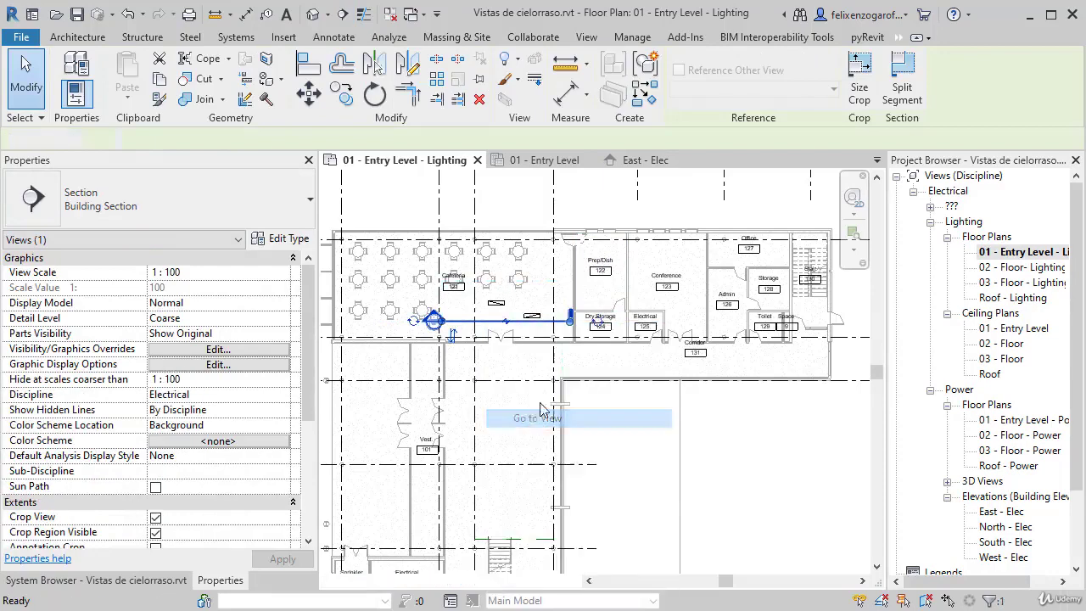
# Examine the host reference plane and elevation from level of each of the two recessed fixtures in the section.
pyautogui.scroll(5, 560, 458)
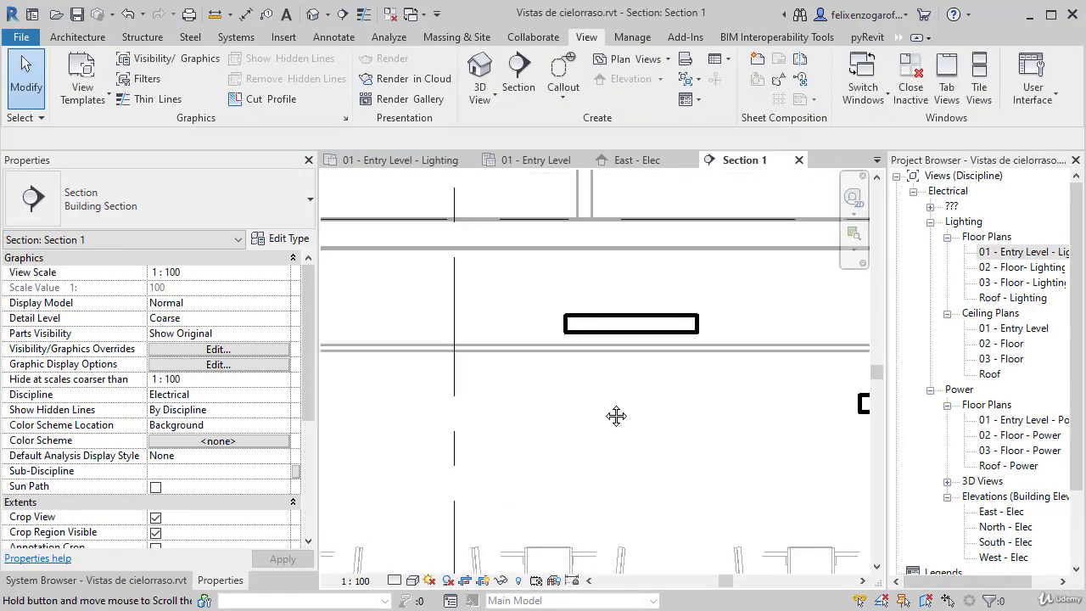
pyautogui.scroll(2, 618, 417)
pyautogui.click(462, 317)
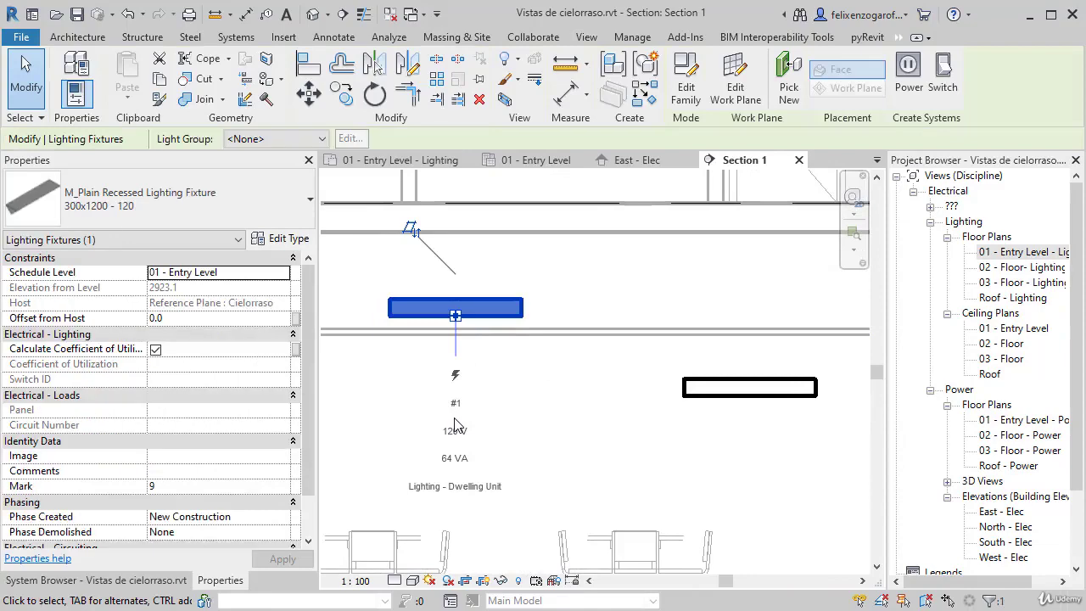
pyautogui.click(693, 392)
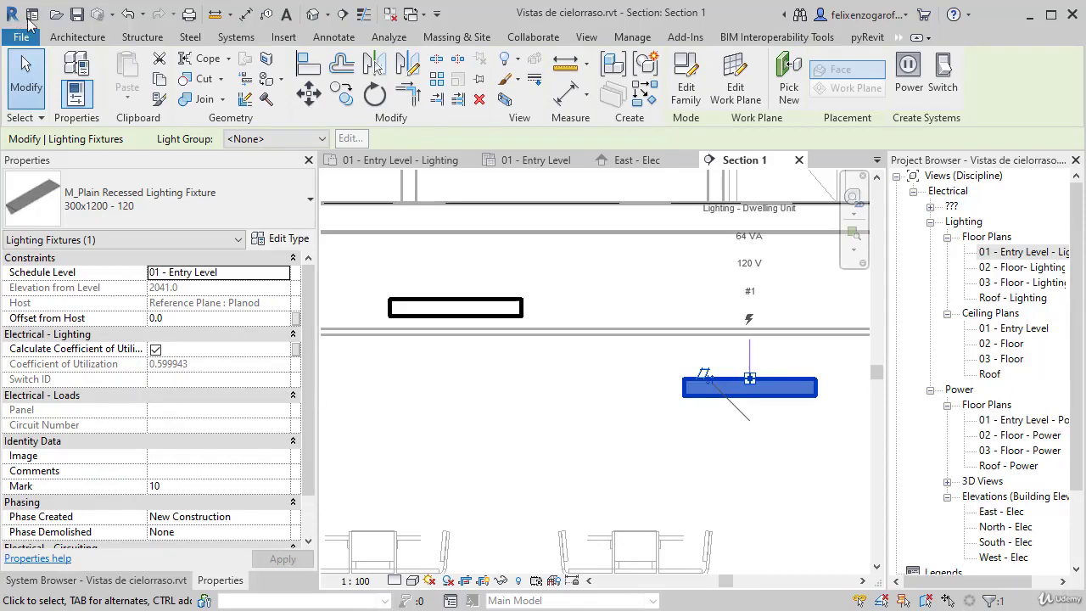
pyautogui.click(61, 40)
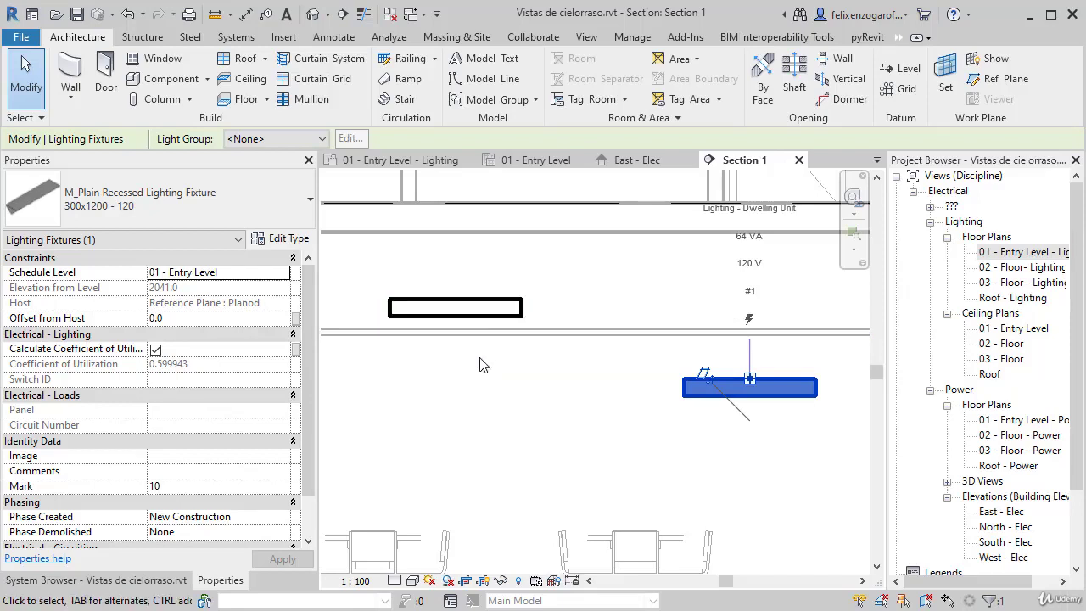
pyautogui.click(477, 316)
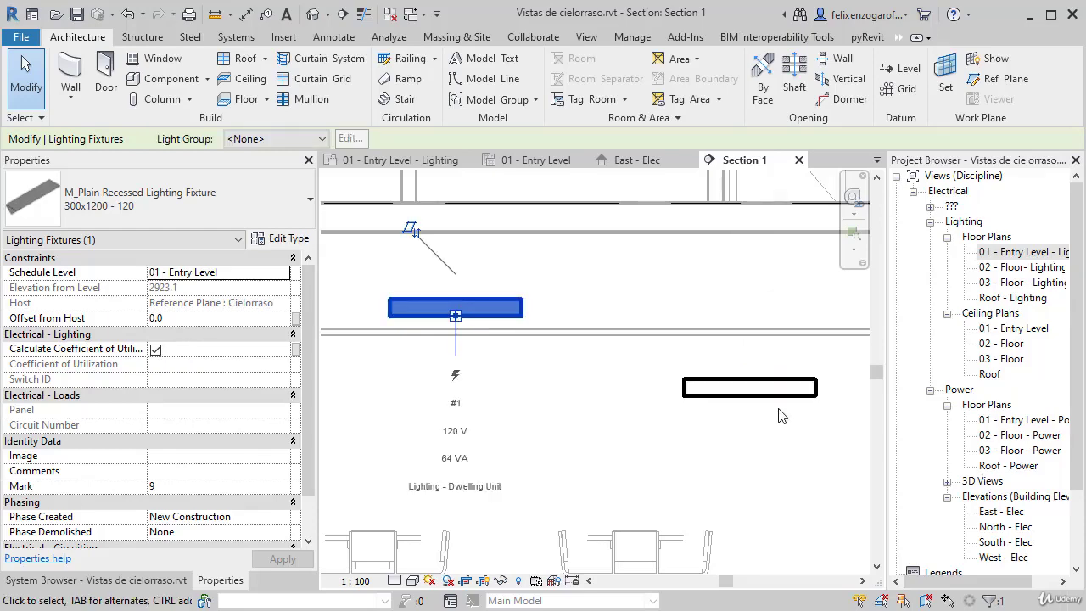
pyautogui.click(764, 390)
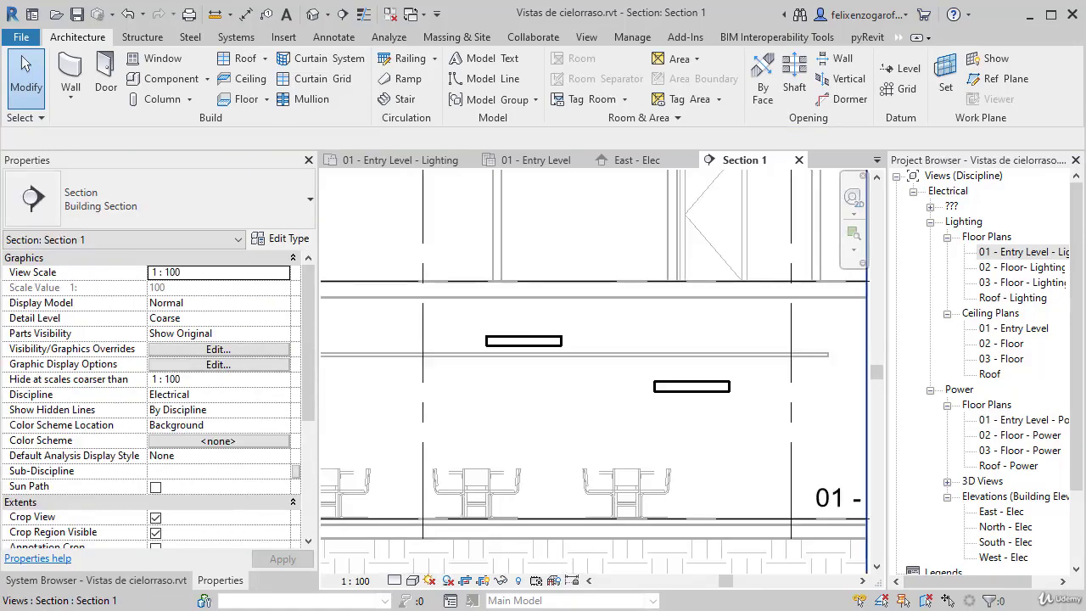
# Start picking a new host for the lower recessed fixture in the section, using face placement.
pyautogui.click(692, 387)
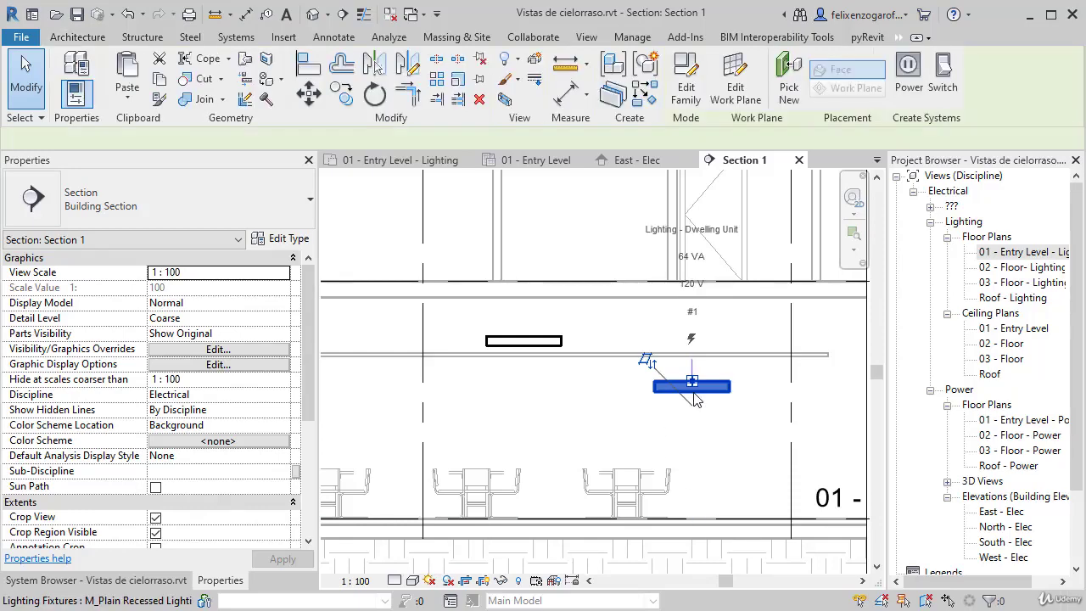
pyautogui.click(785, 100)
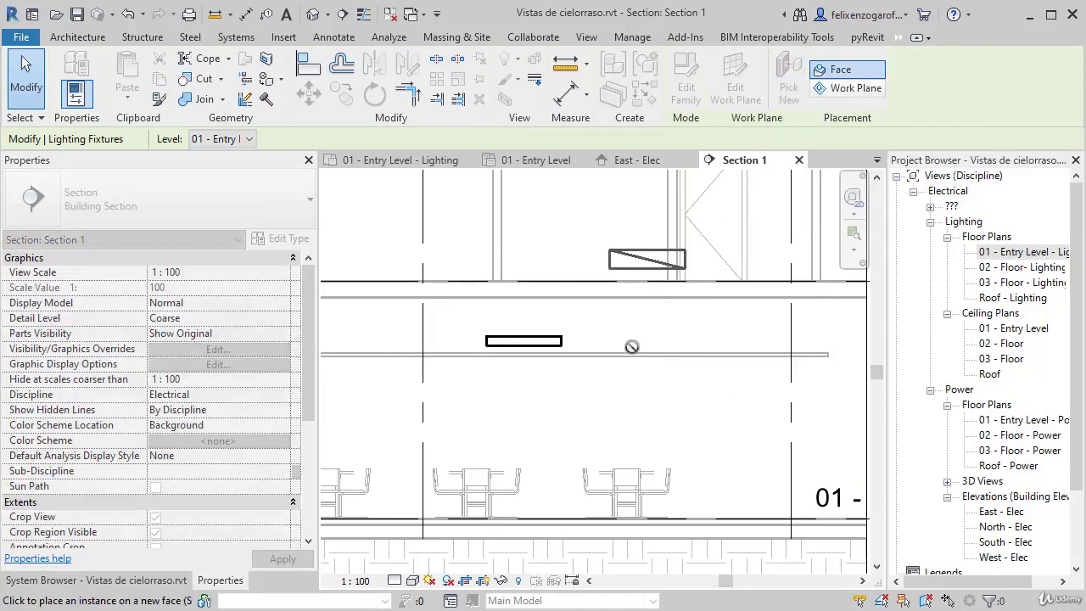